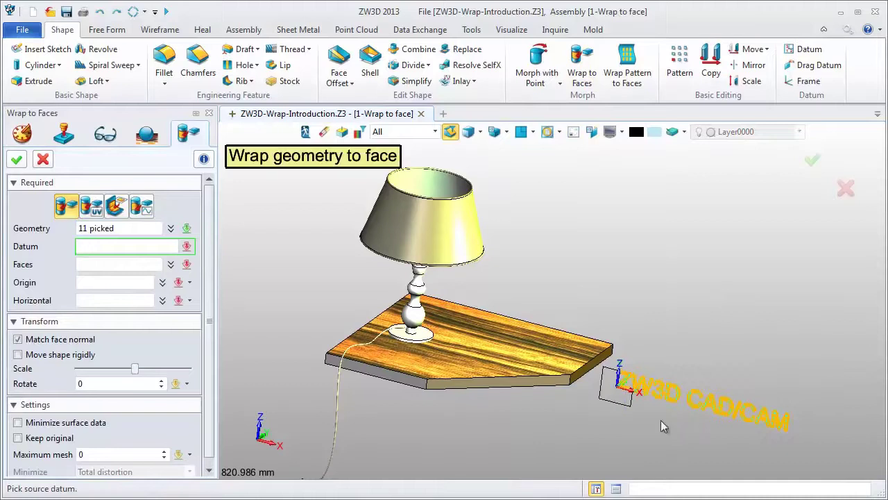
- Set Plane1 as the wrap datum, with the lampshade's outer face as the target and a point on its lower left as origin
{"action": "left_click", "coordinate": [472, 240]}
{"action": "middle_click", "coordinate": [308, 232]}
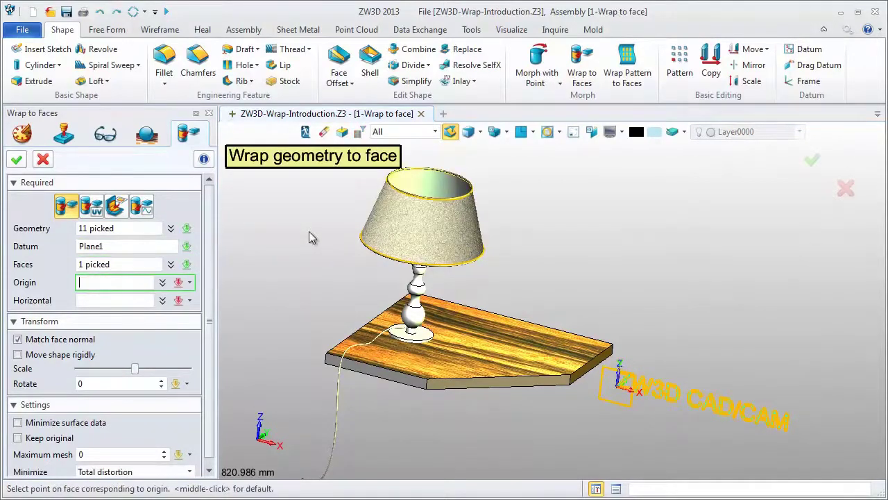
{"action": "scroll", "coordinate": [311, 234], "scroll_direction": "up", "scroll_amount": 2}
{"action": "left_click", "coordinate": [434, 260]}
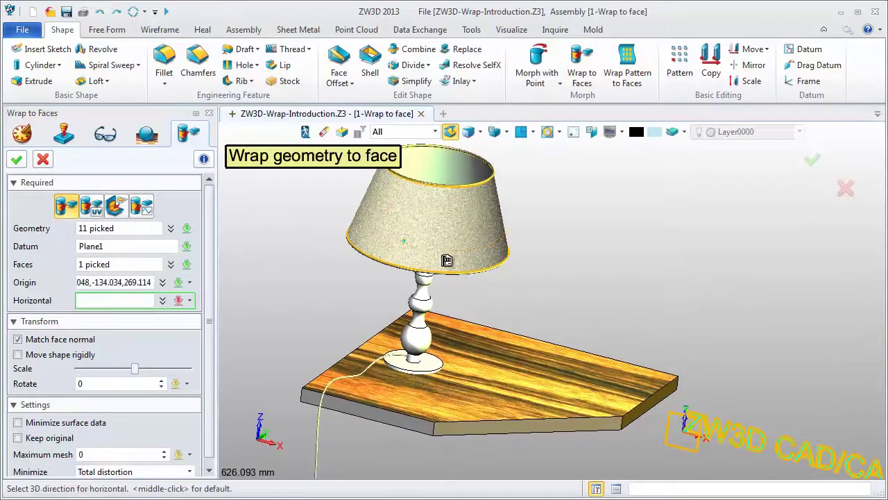
- Define the wrap's horizontal direction as the curve tangent at a point on the lampshade's bottom edge
{"action": "right_click", "coordinate": [588, 275]}
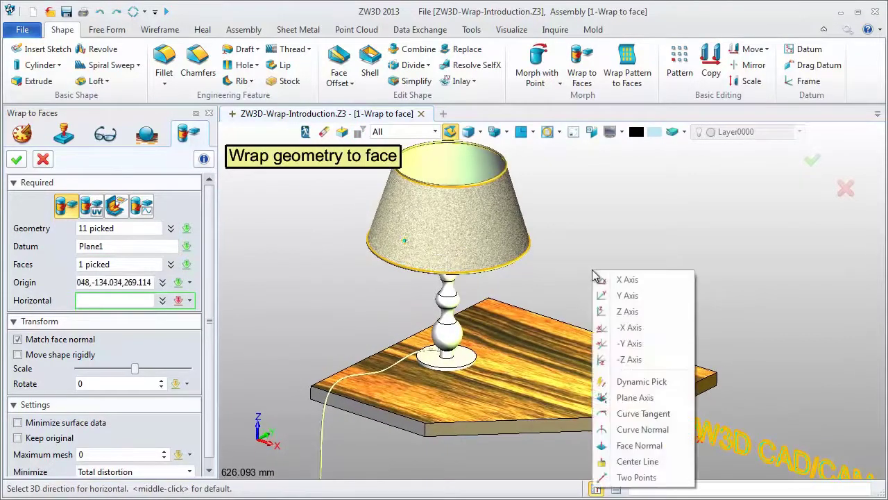
{"action": "left_click", "coordinate": [625, 415]}
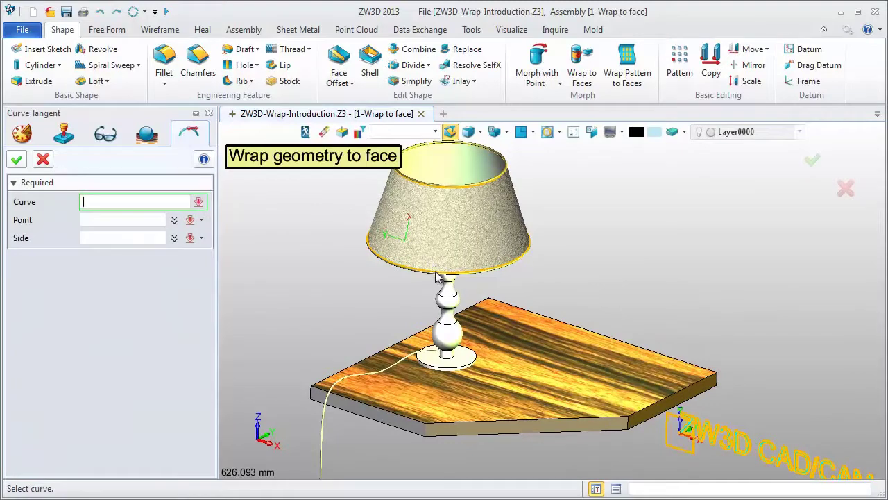
{"action": "left_click", "coordinate": [460, 278]}
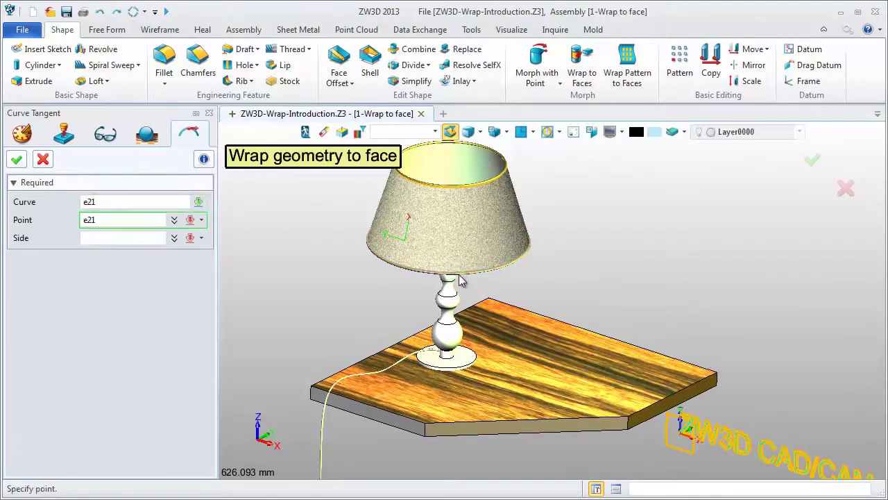
{"action": "left_click", "coordinate": [476, 272]}
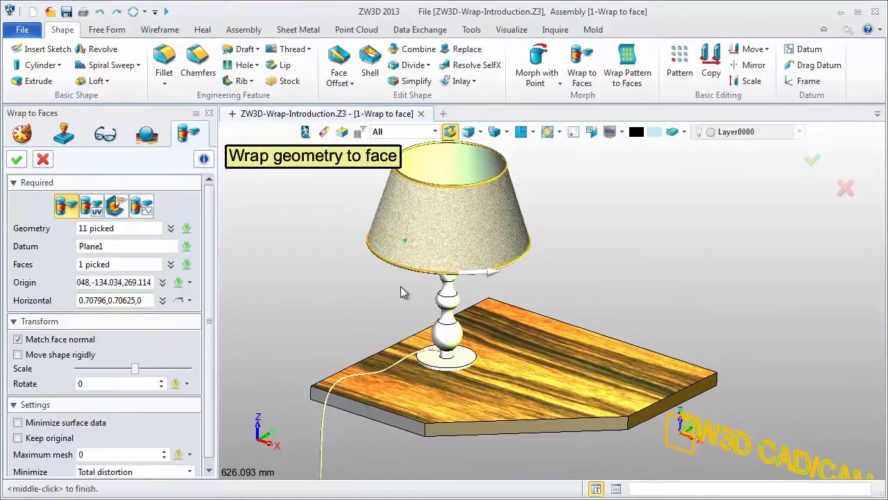
- Reduce the wrapped text's scale to -26 and complete the wrap onto the lampshade
{"action": "left_click_drag", "start_coordinate": [130, 371], "coordinate": [115, 371]}
{"action": "left_click", "coordinate": [116, 373]}
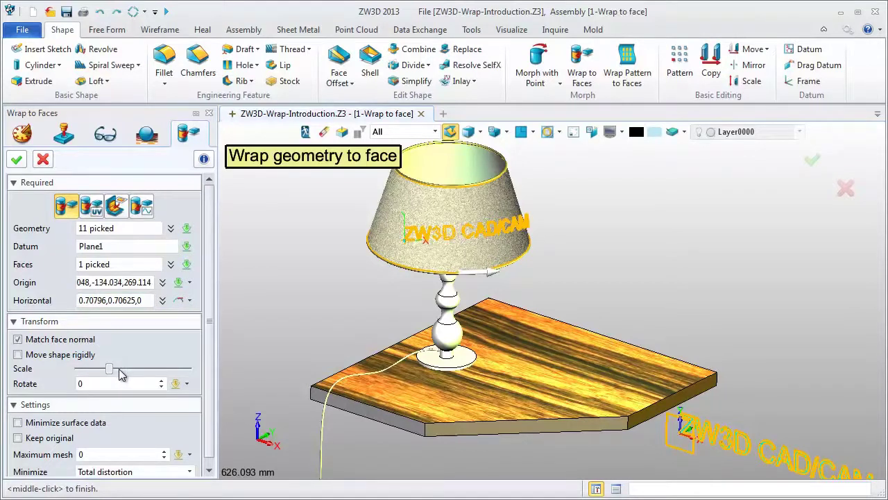
{"action": "left_click_drag", "start_coordinate": [113, 375], "coordinate": [107, 375]}
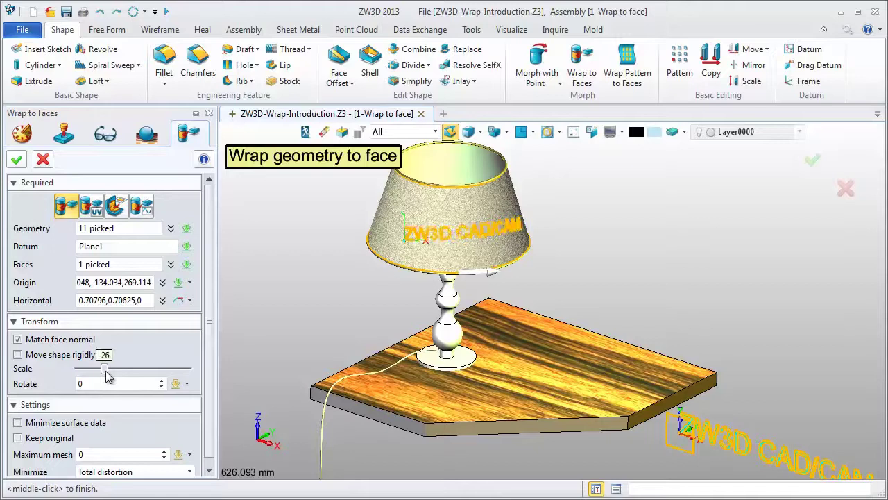
{"action": "left_click", "coordinate": [18, 159]}
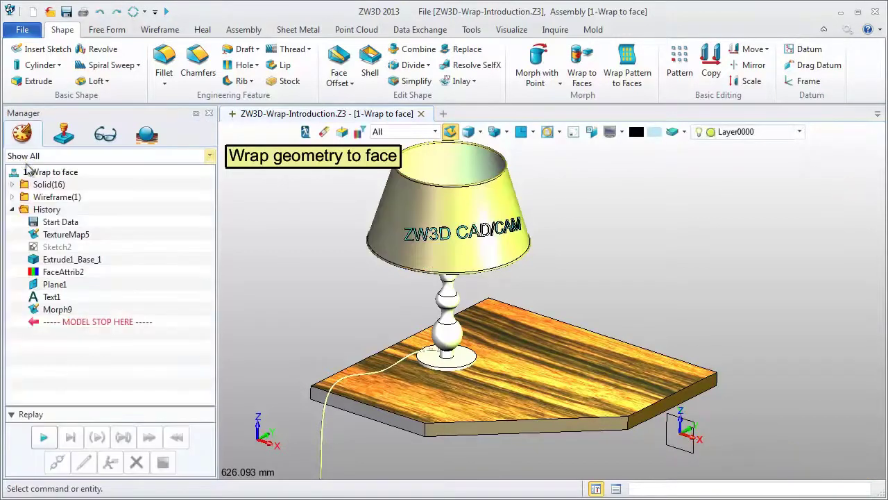
{"action": "scroll", "coordinate": [526, 244], "scroll_direction": "up", "scroll_amount": 5}
{"action": "scroll", "coordinate": [709, 333], "scroll_direction": "down", "scroll_amount": 3}
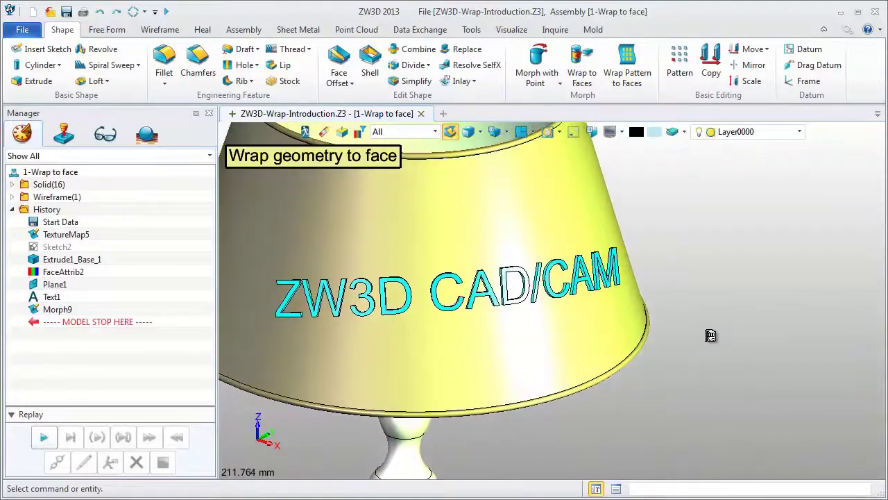
{"action": "right_click_drag", "start_coordinate": [718, 335], "coordinate": [721, 351]}
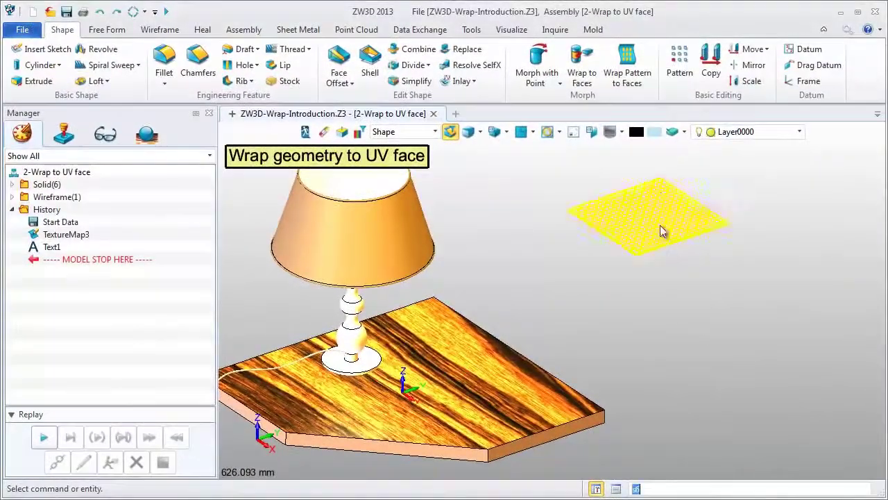
{"action": "scroll", "coordinate": [659, 225], "scroll_direction": "up", "scroll_amount": 6}
{"action": "scroll", "coordinate": [657, 349], "scroll_direction": "down", "scroll_amount": 3}
{"action": "middle_click_drag", "start_coordinate": [658, 348], "coordinate": [671, 301]}
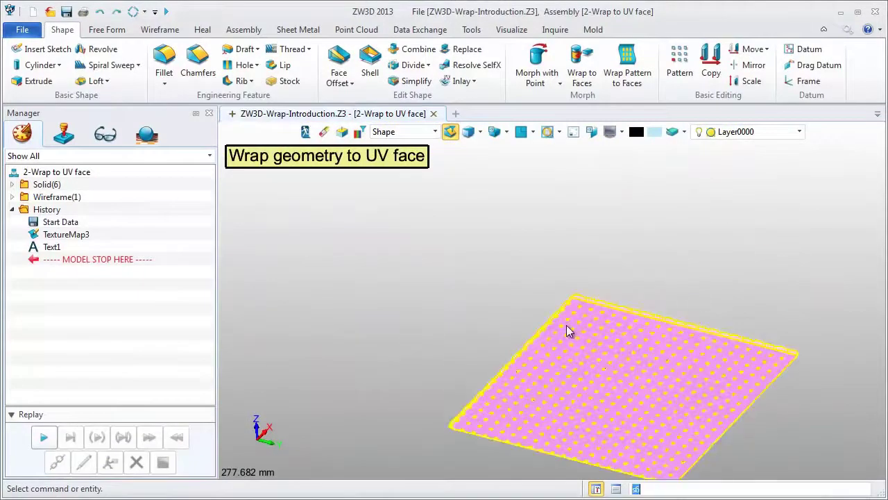
{"action": "scroll", "coordinate": [594, 227], "scroll_direction": "down", "scroll_amount": 5}
{"action": "right_click_drag", "start_coordinate": [582, 202], "coordinate": [559, 181]}
{"action": "left_click", "coordinate": [581, 67]}
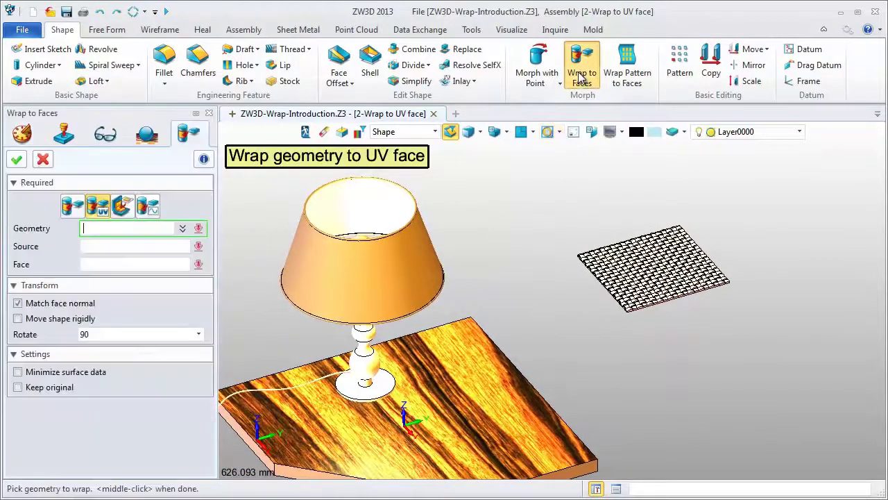
{"action": "left_click", "coordinate": [104, 209]}
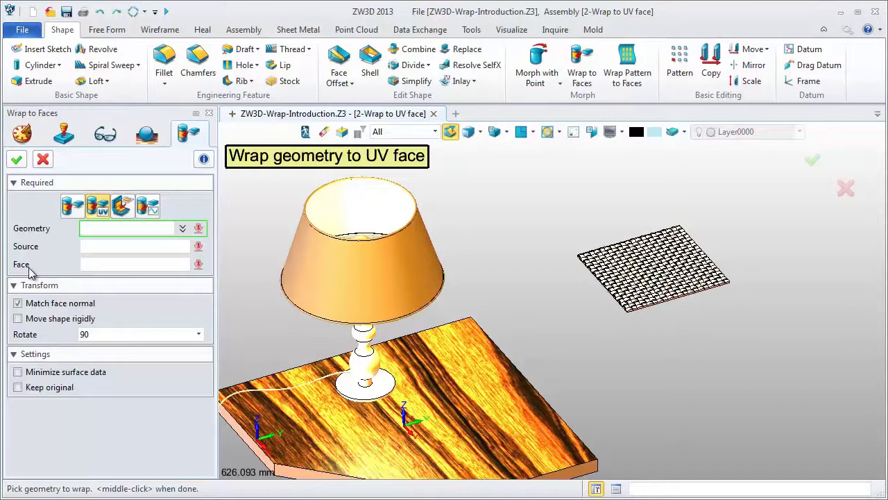
{"action": "left_click", "coordinate": [43, 159]}
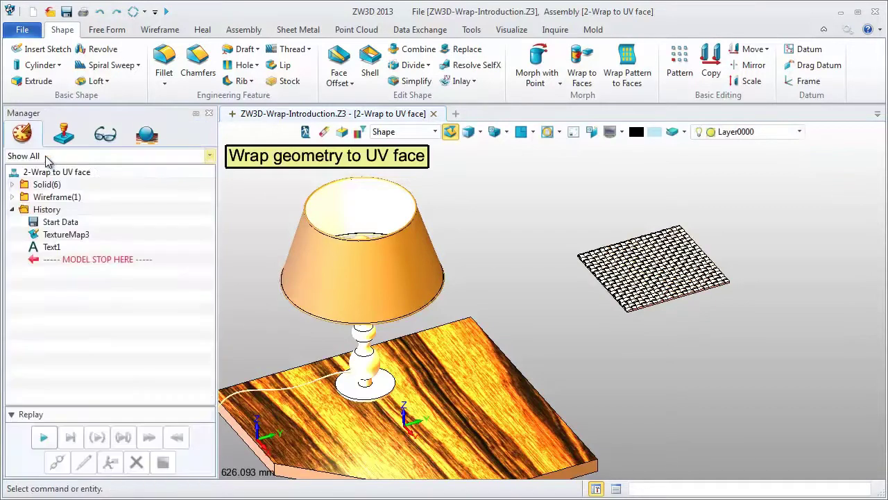
- Create a ruled face between two opposite edges on the underside of the flat brick-pattern sheet
{"action": "left_click", "coordinate": [106, 30]}
{"action": "left_click", "coordinate": [50, 61]}
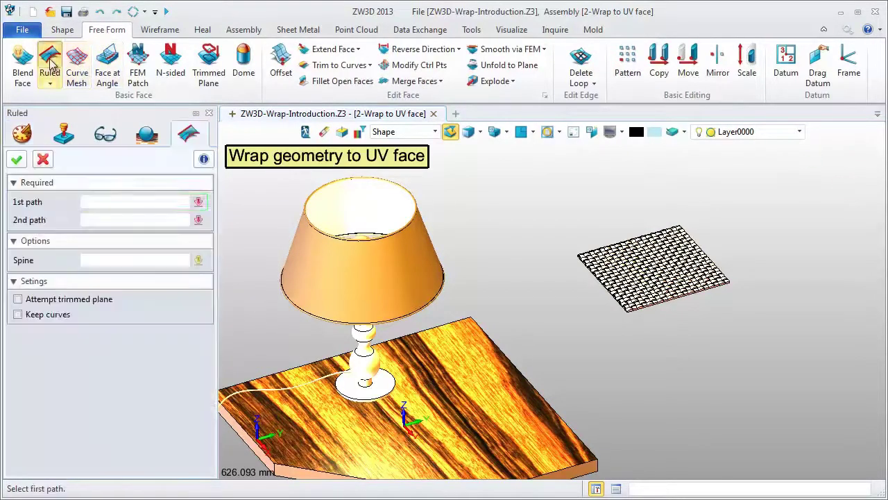
{"action": "right_click_drag", "start_coordinate": [687, 373], "coordinate": [663, 261]}
{"action": "scroll", "coordinate": [639, 222], "scroll_direction": "up", "scroll_amount": 3}
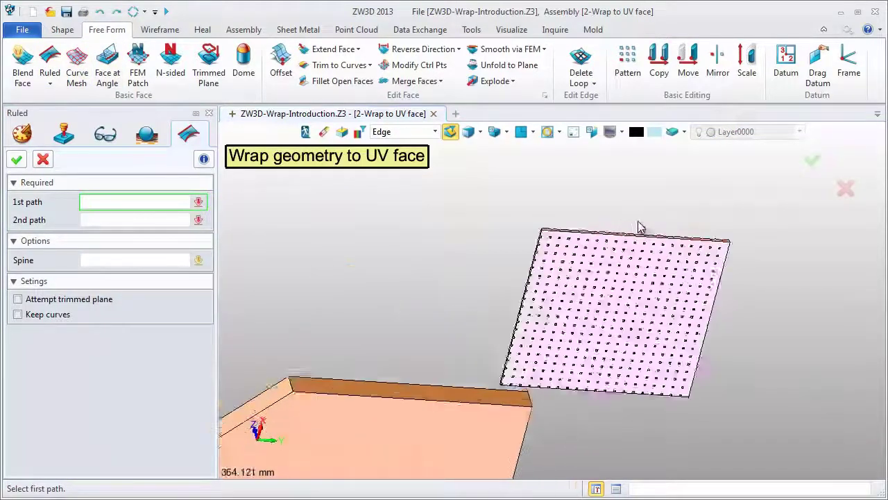
{"action": "scroll", "coordinate": [639, 229], "scroll_direction": "up", "scroll_amount": 1}
{"action": "left_click", "coordinate": [638, 244]}
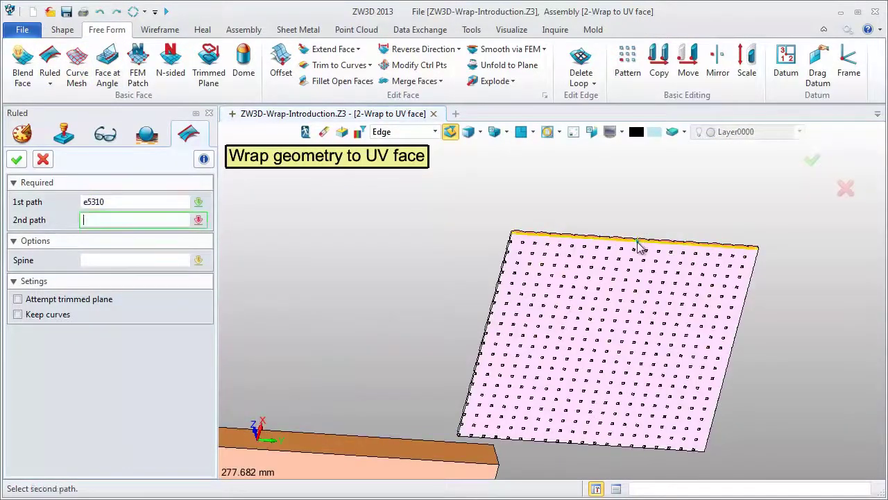
{"action": "left_click", "coordinate": [622, 455]}
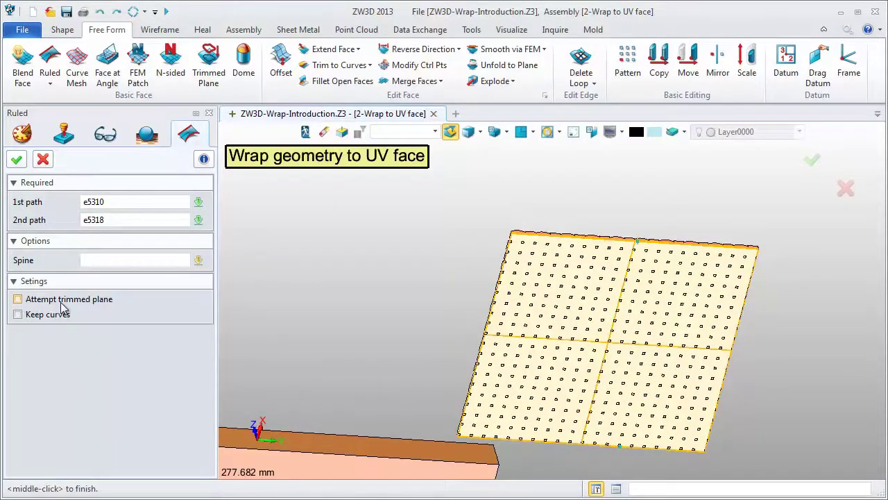
{"action": "left_click", "coordinate": [16, 159]}
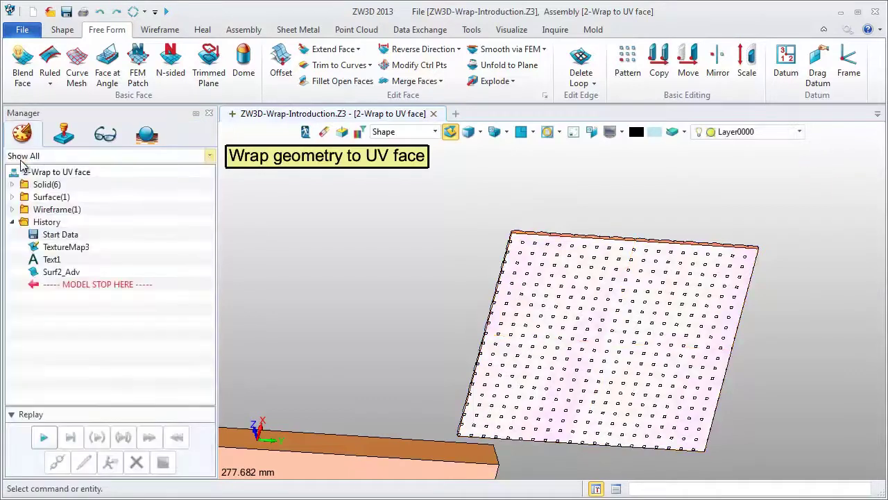
- Start a UV-face wrap with the brick-pattern sheet as the geometry
{"action": "scroll", "coordinate": [595, 193], "scroll_direction": "down", "scroll_amount": 6}
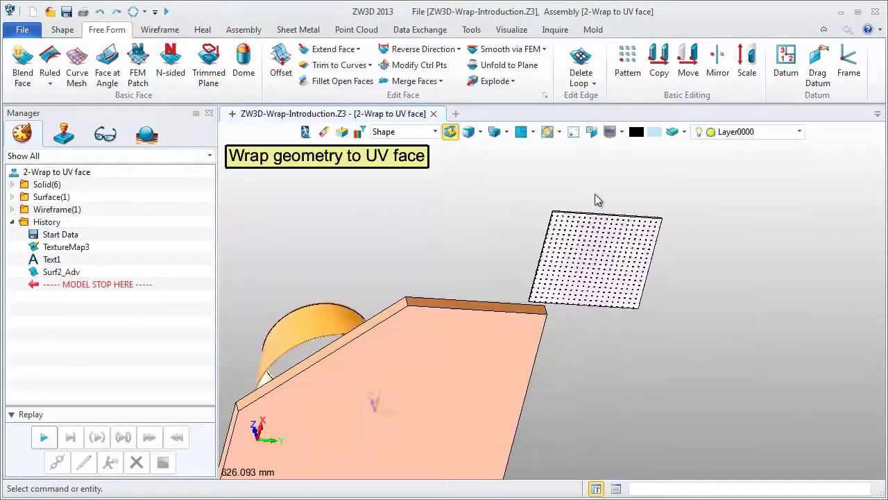
{"action": "right_click_drag", "start_coordinate": [514, 188], "coordinate": [533, 198]}
{"action": "scroll", "coordinate": [533, 198], "scroll_direction": "up", "scroll_amount": 1}
{"action": "left_click", "coordinate": [62, 32]}
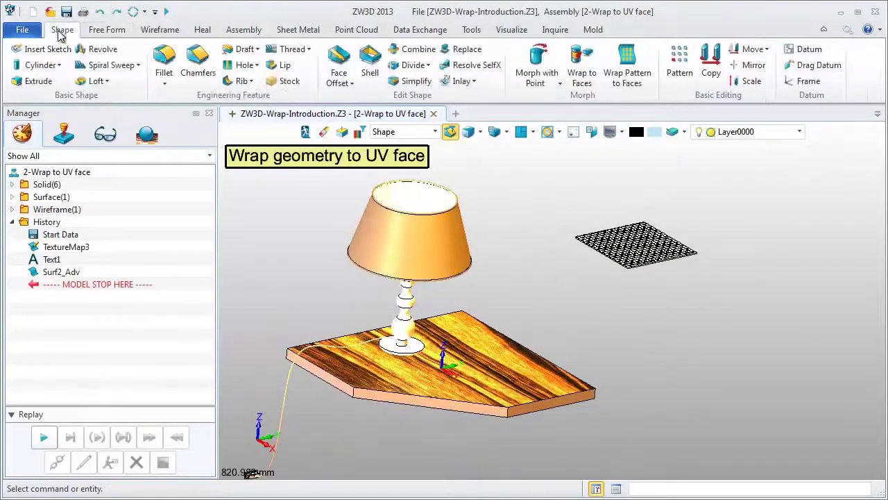
{"action": "left_click", "coordinate": [581, 70]}
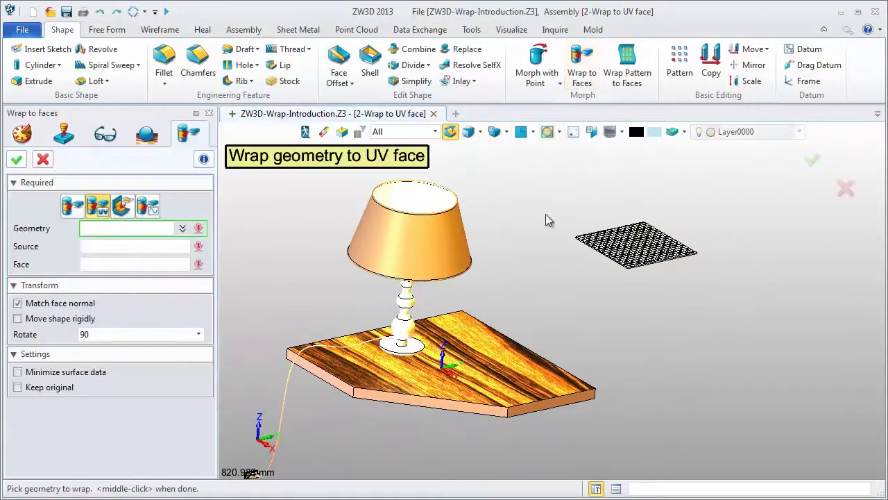
{"action": "left_click", "coordinate": [645, 237]}
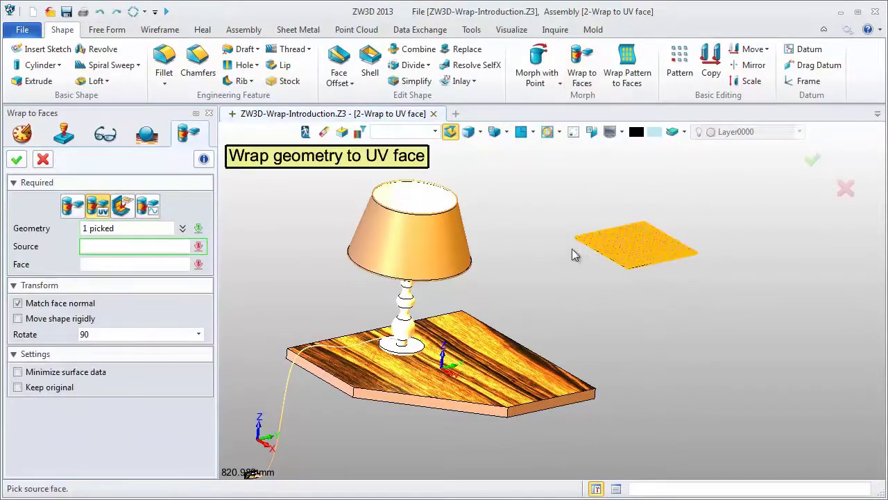
- Assign the ruled face under the sheet as the wrap source and the lampshade's outer face as the destination
{"action": "scroll", "coordinate": [633, 258], "scroll_direction": "up", "scroll_amount": 4}
{"action": "scroll", "coordinate": [633, 258], "scroll_direction": "up", "scroll_amount": 6}
{"action": "left_click", "coordinate": [657, 402]}
{"action": "scroll", "coordinate": [657, 403], "scroll_direction": "down", "scroll_amount": 8}
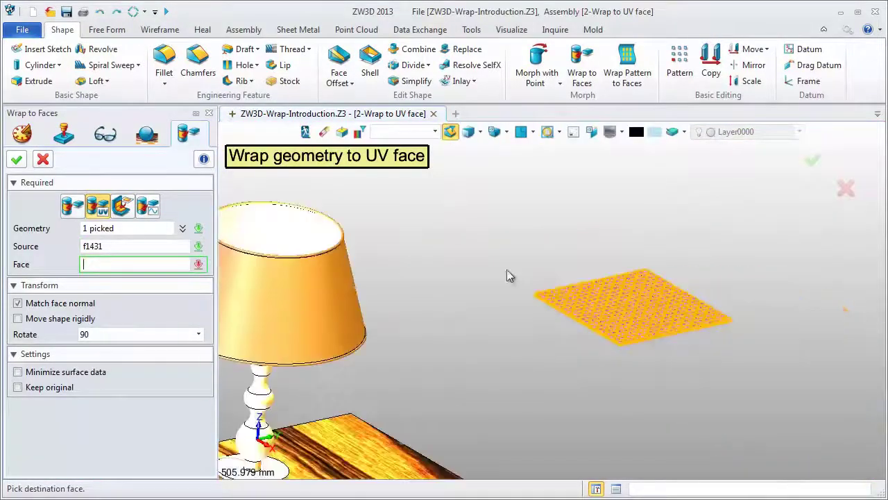
{"action": "left_click", "coordinate": [428, 297]}
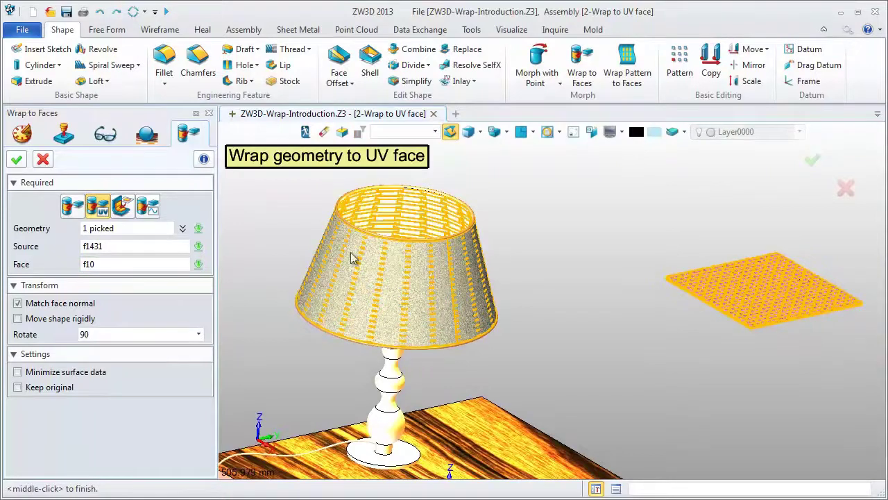
- Turn off face normal matching to flip the pattern outward, and complete the wrap onto the lampshade
{"action": "scroll", "coordinate": [306, 234], "scroll_direction": "up", "scroll_amount": 2}
{"action": "scroll", "coordinate": [305, 234], "scroll_direction": "up", "scroll_amount": 1}
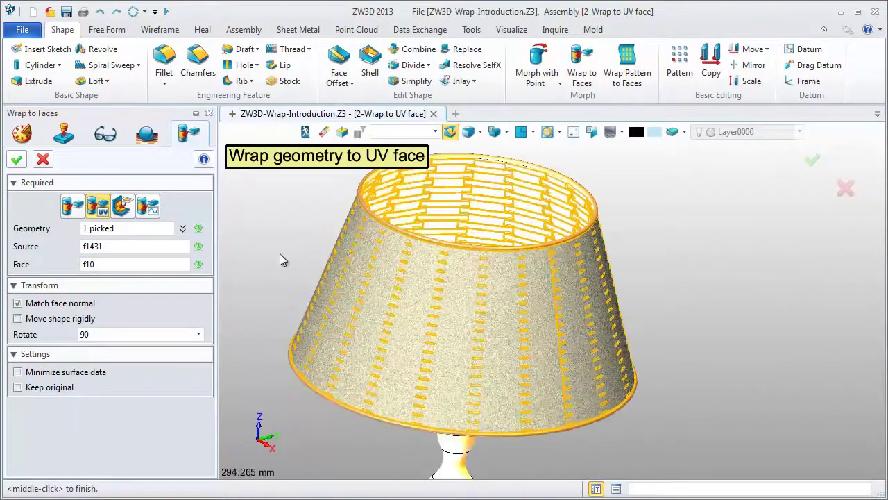
{"action": "left_click", "coordinate": [17, 303]}
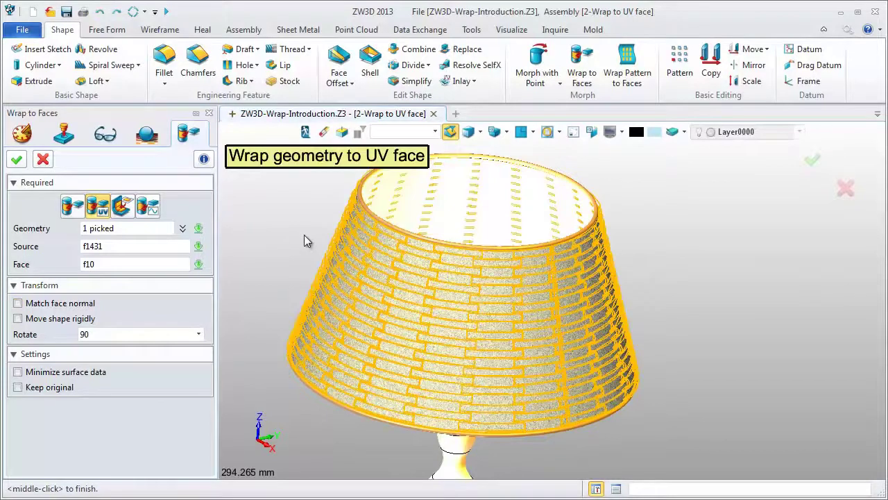
{"action": "left_click", "coordinate": [16, 160]}
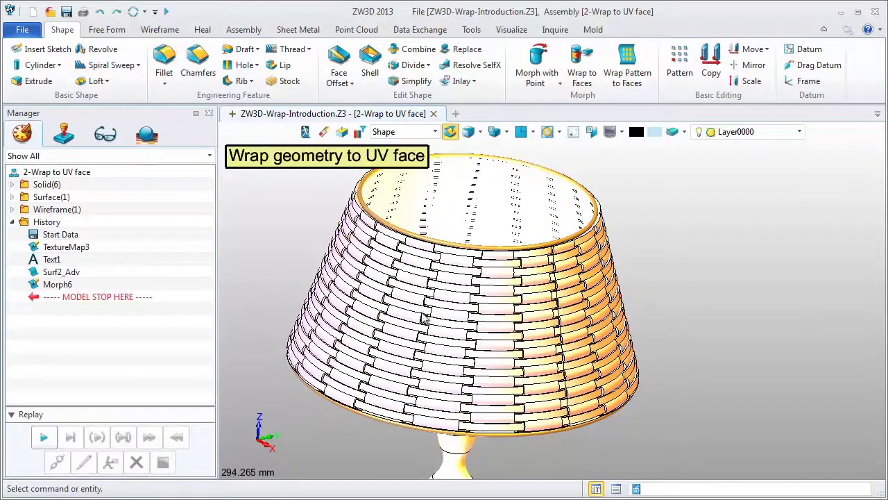
{"action": "scroll", "coordinate": [487, 322], "scroll_direction": "up", "scroll_amount": 4}
{"action": "scroll", "coordinate": [488, 322], "scroll_direction": "down", "scroll_amount": 7}
{"action": "middle_click_drag", "start_coordinate": [492, 322], "coordinate": [728, 341]}
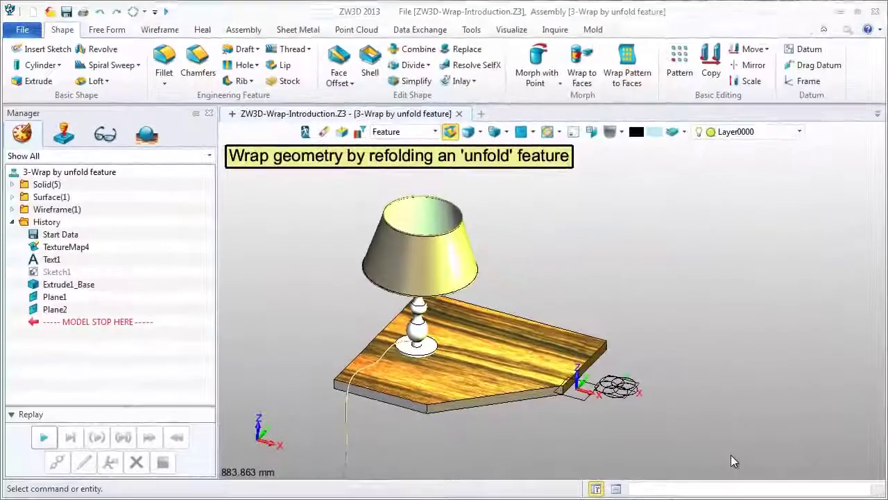
{"action": "left_click", "coordinate": [586, 78]}
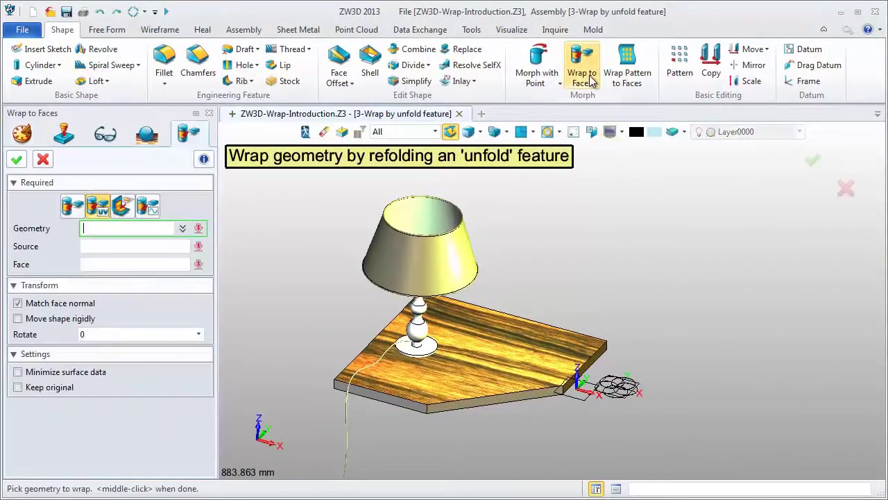
{"action": "left_click", "coordinate": [125, 211]}
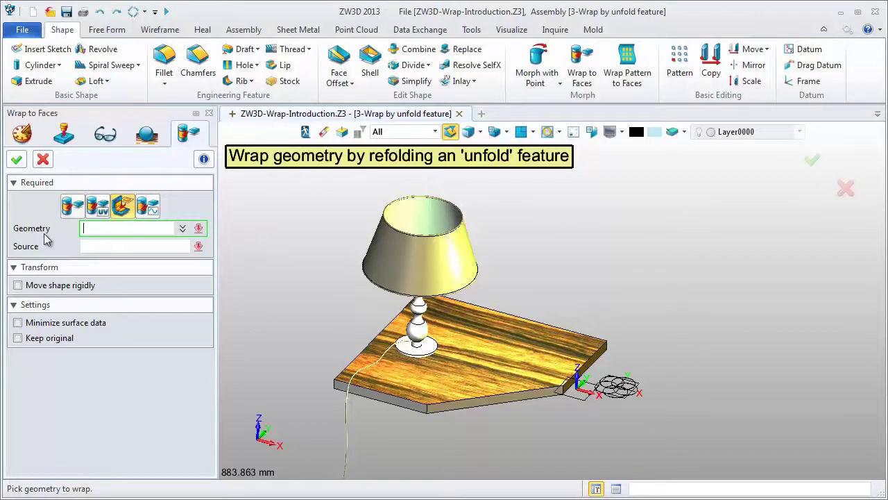
{"action": "left_click", "coordinate": [43, 159]}
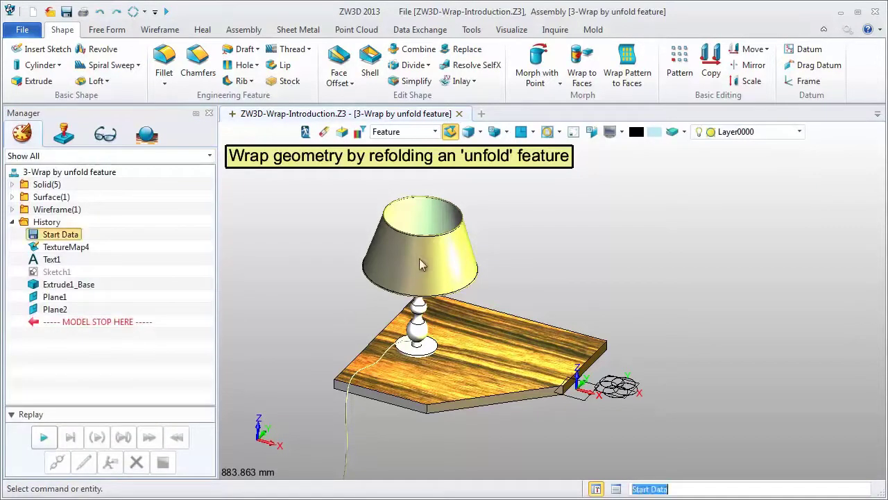
- Unfold the lampshade's outer face flat onto a plane
{"action": "left_click", "coordinate": [107, 29]}
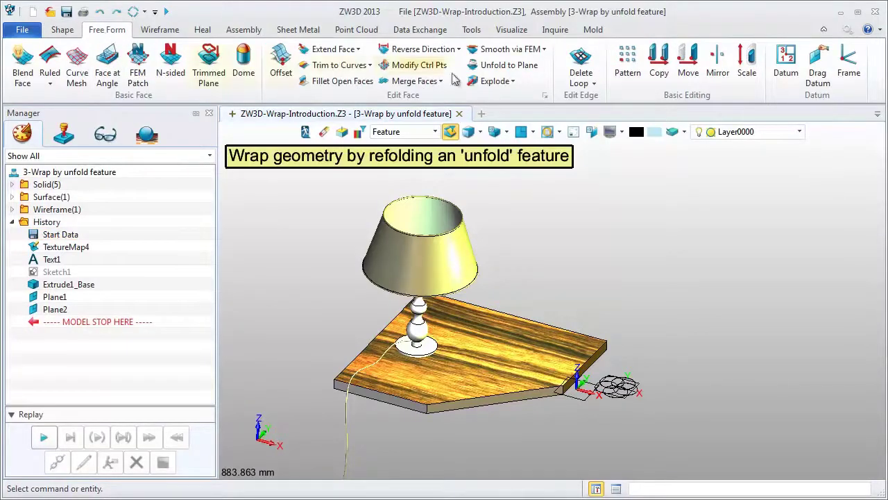
{"action": "left_click", "coordinate": [495, 66]}
{"action": "left_click", "coordinate": [476, 247]}
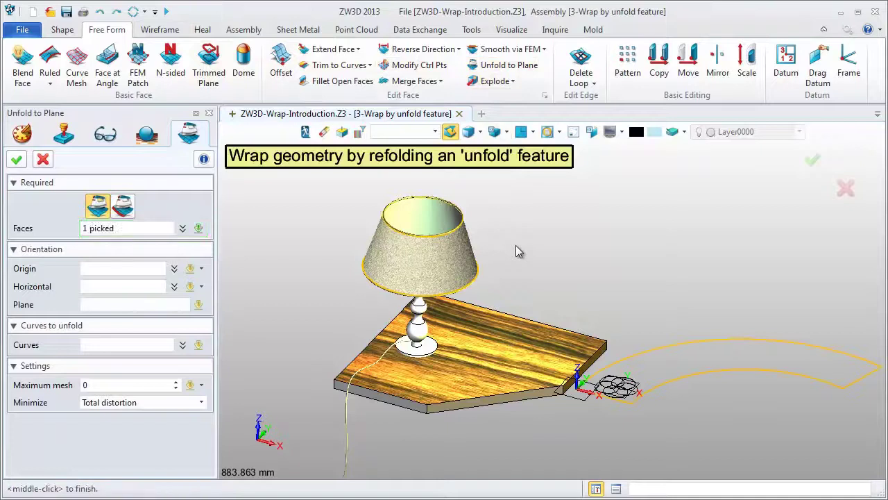
{"action": "middle_click", "coordinate": [515, 245]}
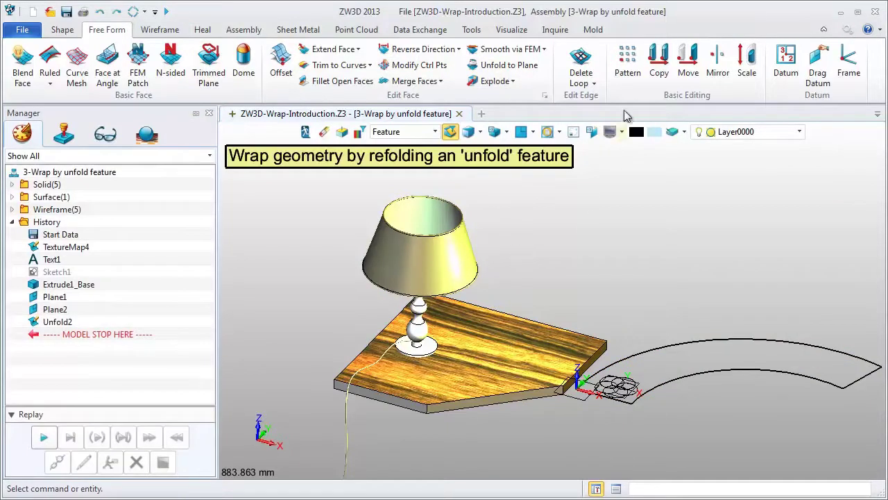
- Pattern the flower motif along the outer arc of the unfolded outline, with 6 instances at a spacing of 145 mm
{"action": "left_click", "coordinate": [627, 61]}
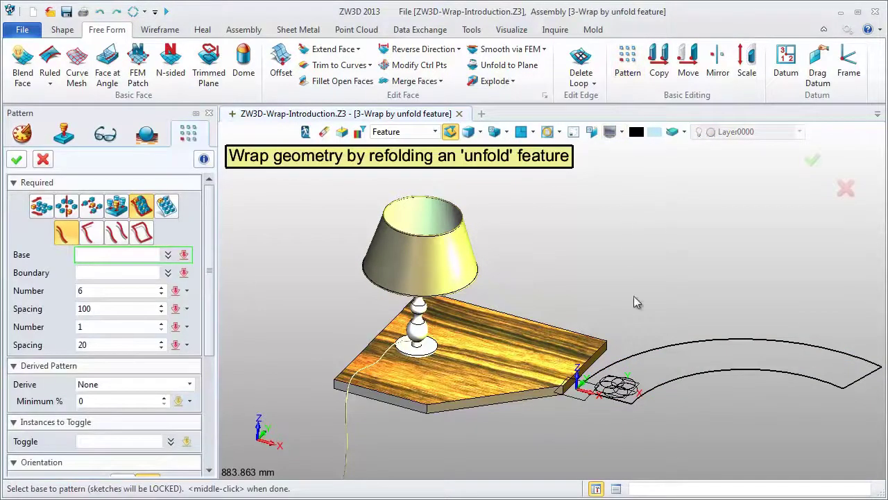
{"action": "left_click", "coordinate": [623, 378]}
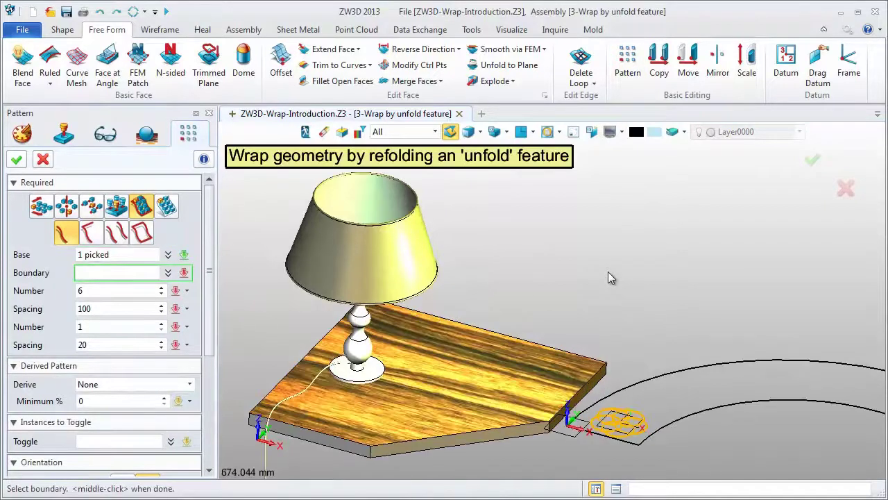
{"action": "left_click", "coordinate": [570, 352]}
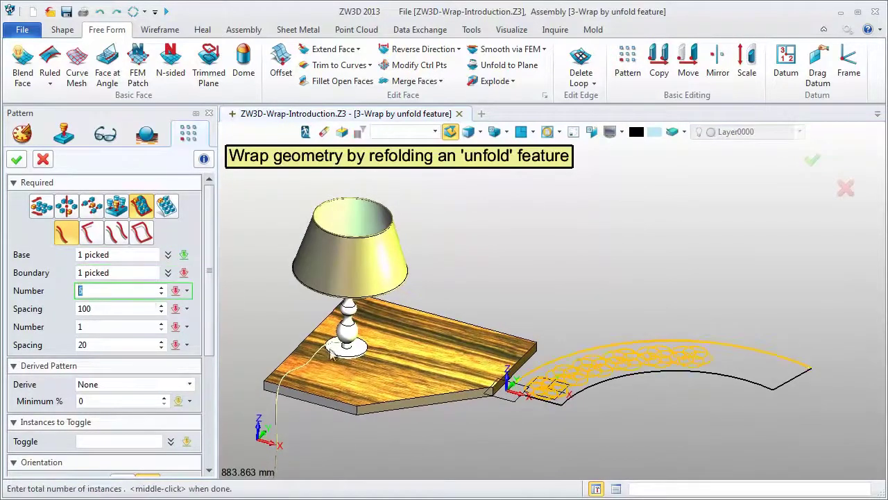
{"action": "left_click", "coordinate": [107, 309]}
{"action": "scroll", "coordinate": [107, 308], "scroll_direction": "up", "scroll_amount": 2}
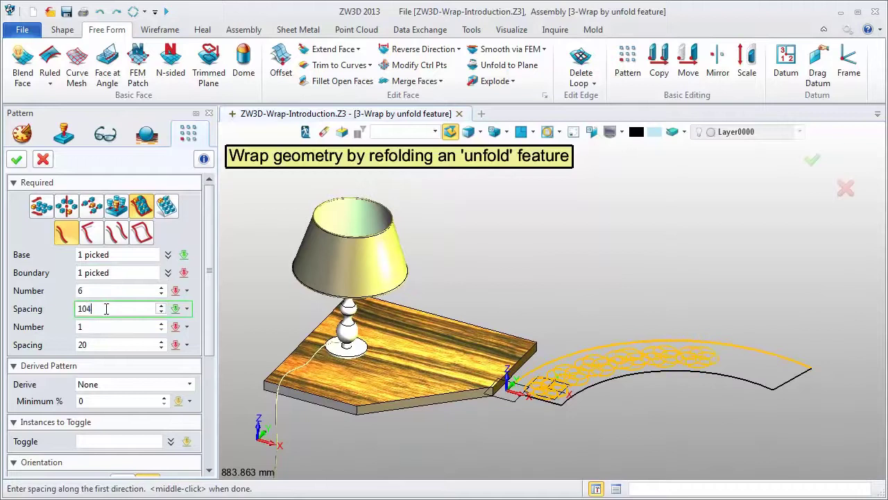
{"action": "type", "text": "14"}
{"action": "key", "text": "Return"}
{"action": "right_click_drag", "start_coordinate": [644, 279], "coordinate": [650, 301]}
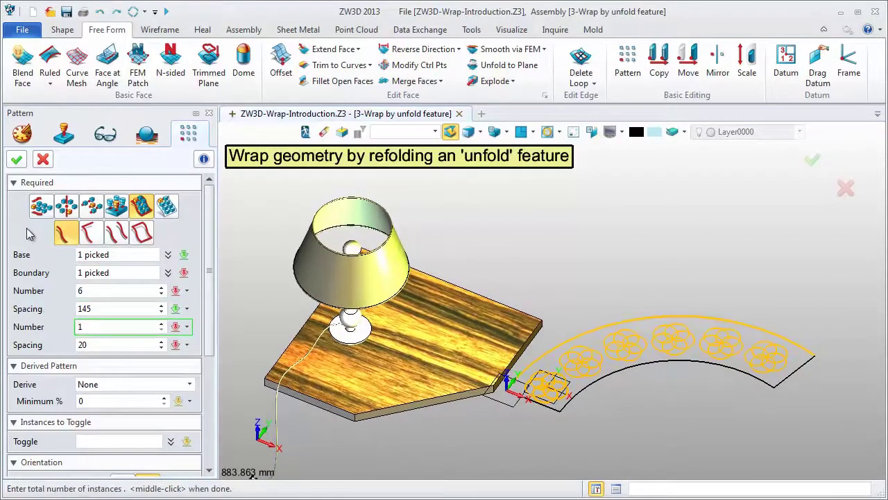
{"action": "left_click", "coordinate": [16, 159]}
- Start a Wrap to Faces by refolding an unfold feature, with the six flat flower motifs as the geometry
{"action": "right_click_drag", "start_coordinate": [688, 256], "coordinate": [670, 228]}
{"action": "left_click", "coordinate": [61, 30]}
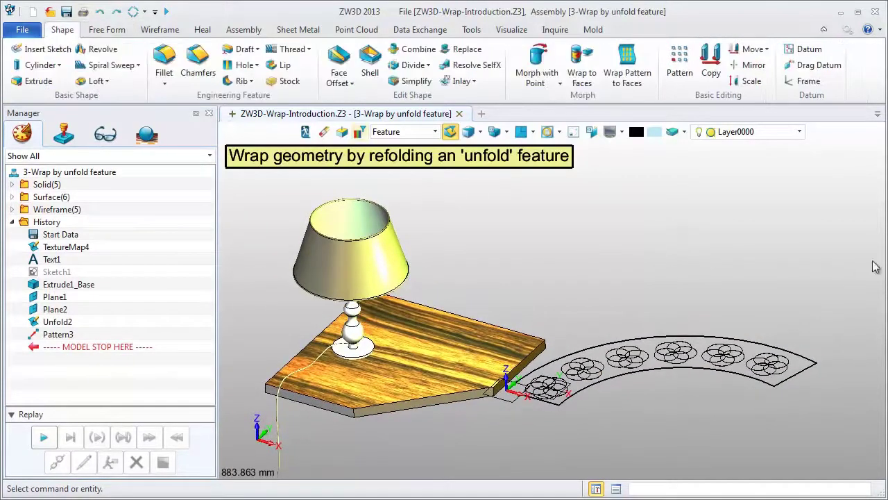
{"action": "left_click", "coordinate": [581, 69]}
{"action": "left_click", "coordinate": [668, 374]}
{"action": "left_click", "coordinate": [702, 365]}
{"action": "left_click", "coordinate": [749, 368]}
{"action": "left_click", "coordinate": [798, 377]}
{"action": "left_click", "coordinate": [586, 399]}
{"action": "left_click", "coordinate": [615, 381]}
{"action": "middle_click", "coordinate": [604, 378]}
- Assign the unfolded lampshade outline as the wrap source and complete the refold onto the lampshade
{"action": "left_click", "coordinate": [593, 375]}
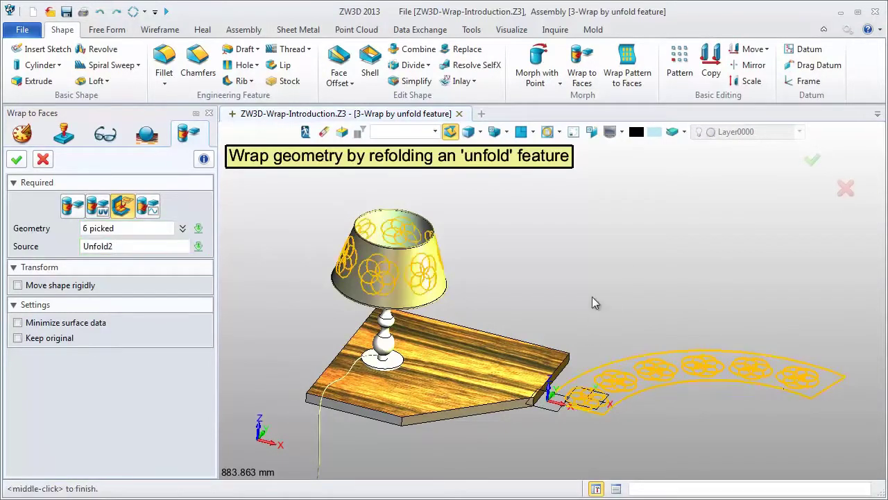
{"action": "right_click_drag", "start_coordinate": [536, 288], "coordinate": [588, 304]}
{"action": "left_click", "coordinate": [17, 159]}
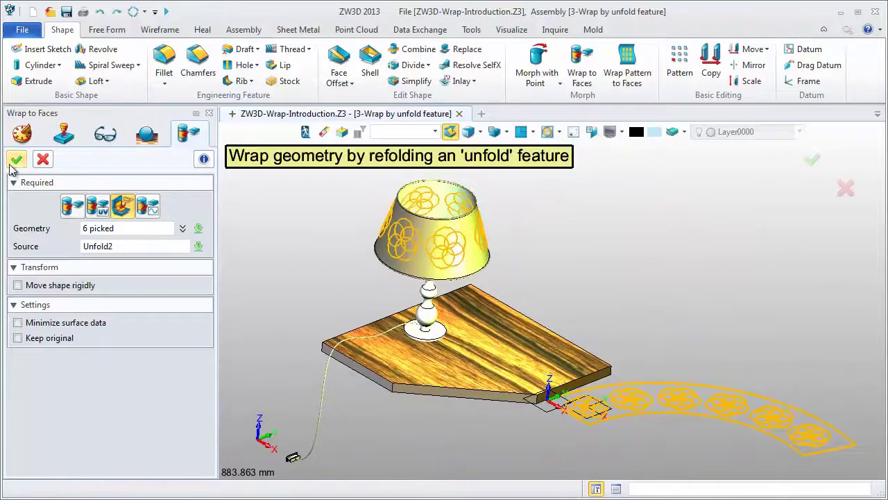
- Erase the leftover unfolded outline curves and the flower motif's datum plane beside the table
{"action": "right_click_drag", "start_coordinate": [331, 322], "coordinate": [309, 287]}
{"action": "left_click", "coordinate": [324, 133]}
{"action": "left_click_drag", "start_coordinate": [646, 335], "coordinate": [855, 438]}
{"action": "left_click", "coordinate": [602, 411]}
{"action": "middle_click", "coordinate": [591, 416]}
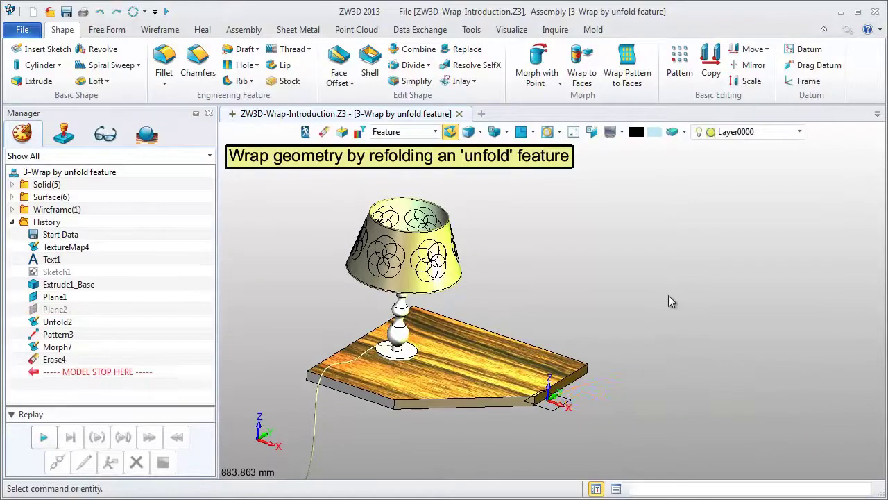
{"action": "scroll", "coordinate": [668, 295], "scroll_direction": "up", "scroll_amount": 2}
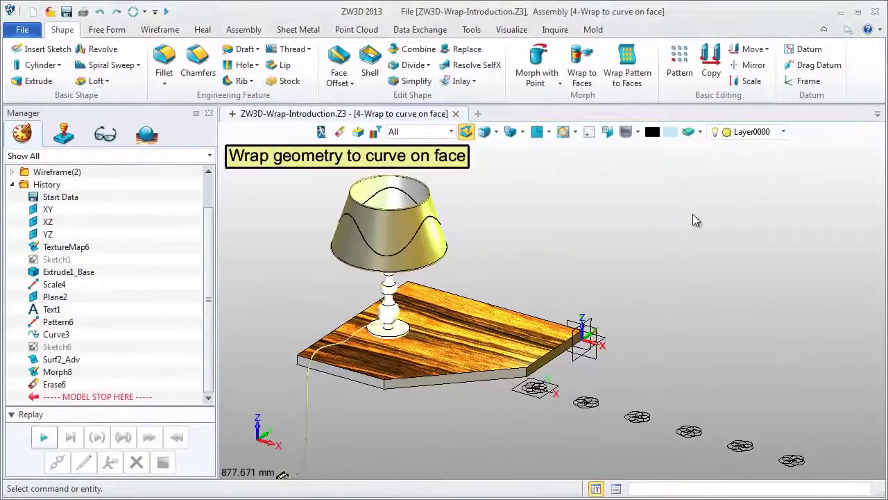
- Start a wrap to a curve on a face, using the row of six flower motifs as geometry and Plane2 as datum
{"action": "left_click", "coordinate": [582, 69]}
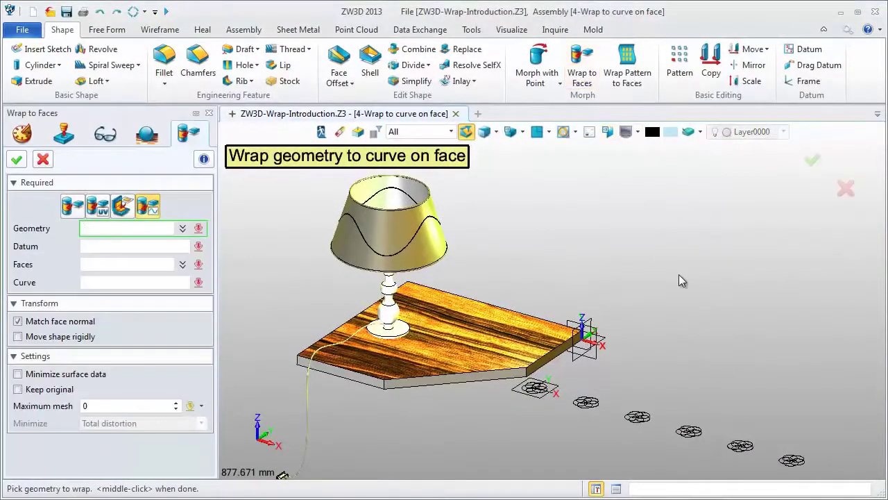
{"action": "left_click_drag", "start_coordinate": [544, 389], "coordinate": [841, 487]}
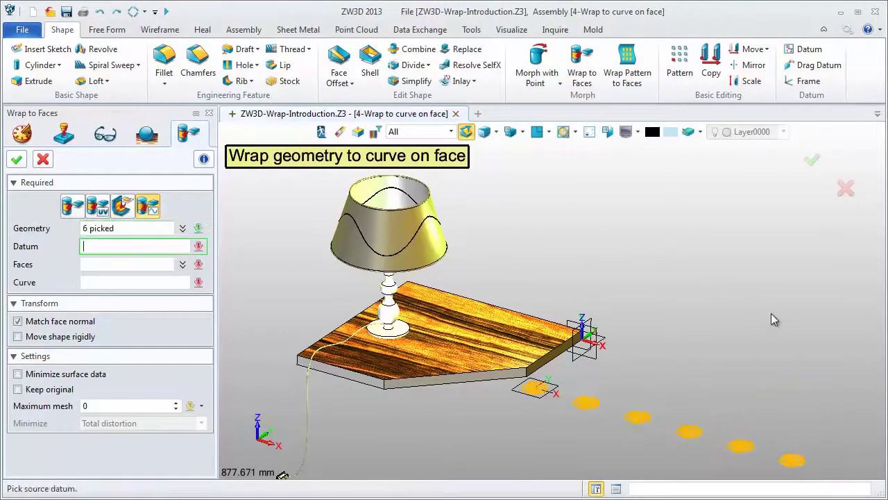
{"action": "left_click", "coordinate": [557, 385]}
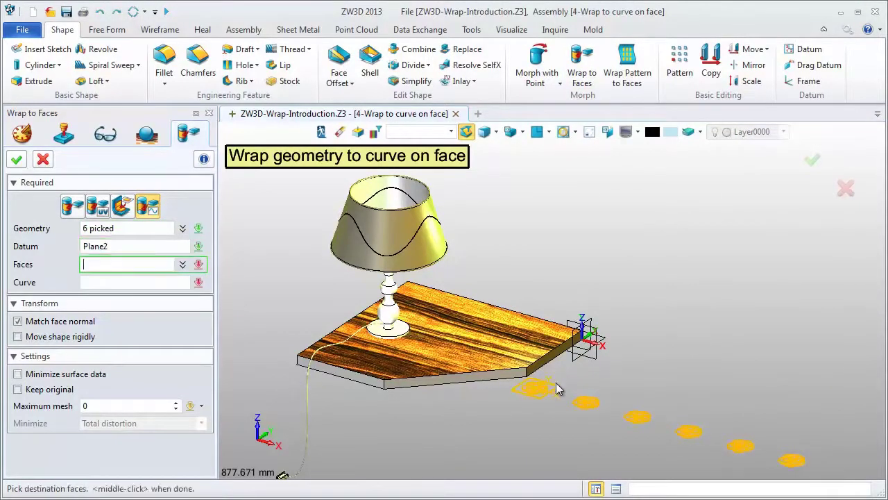
- Assign the lampshade's outer face and its wavy curve as the wrap destination, and complete the wrap
{"action": "left_click", "coordinate": [446, 243]}
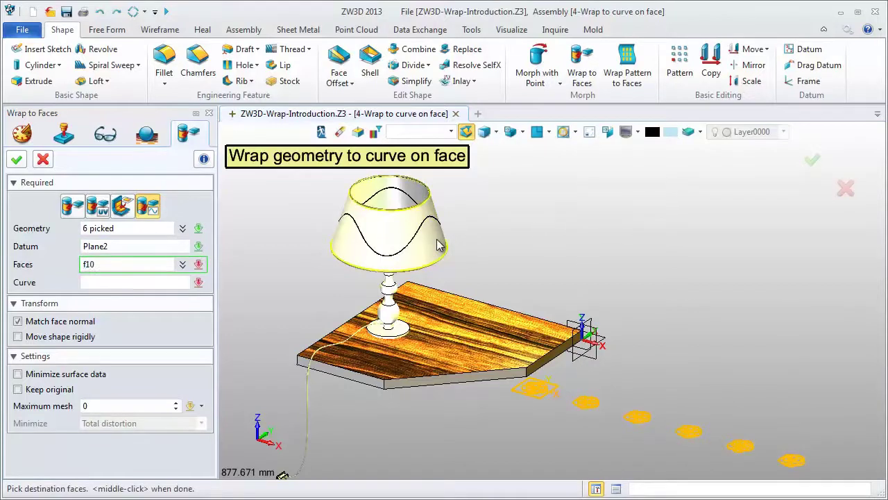
{"action": "left_click", "coordinate": [437, 219]}
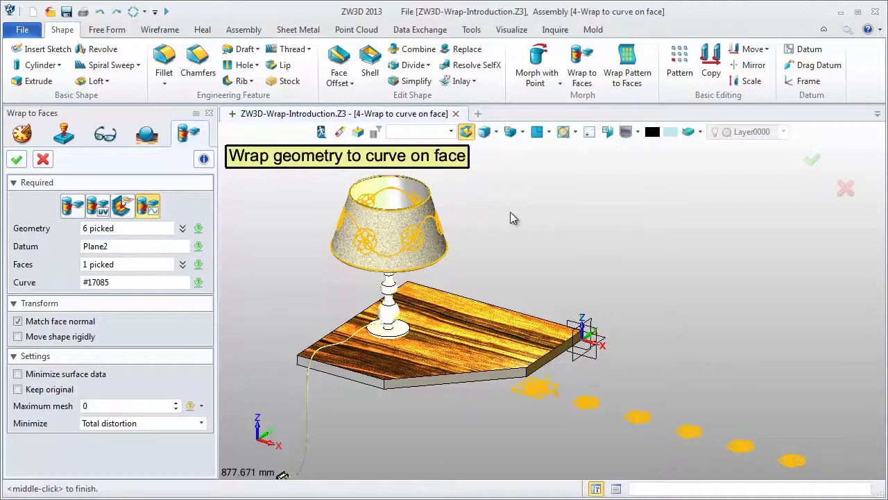
{"action": "scroll", "coordinate": [505, 212], "scroll_direction": "up", "scroll_amount": 5}
{"action": "middle_click_drag", "start_coordinate": [455, 212], "coordinate": [618, 266]}
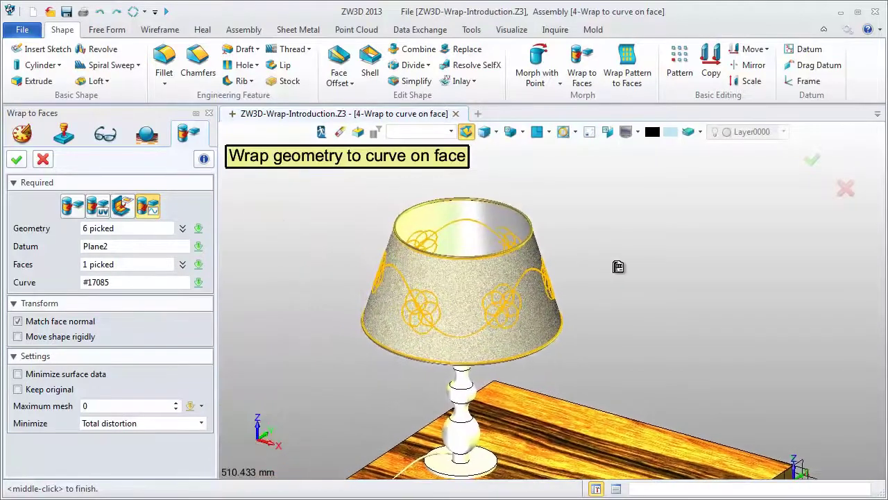
{"action": "middle_click", "coordinate": [266, 211]}
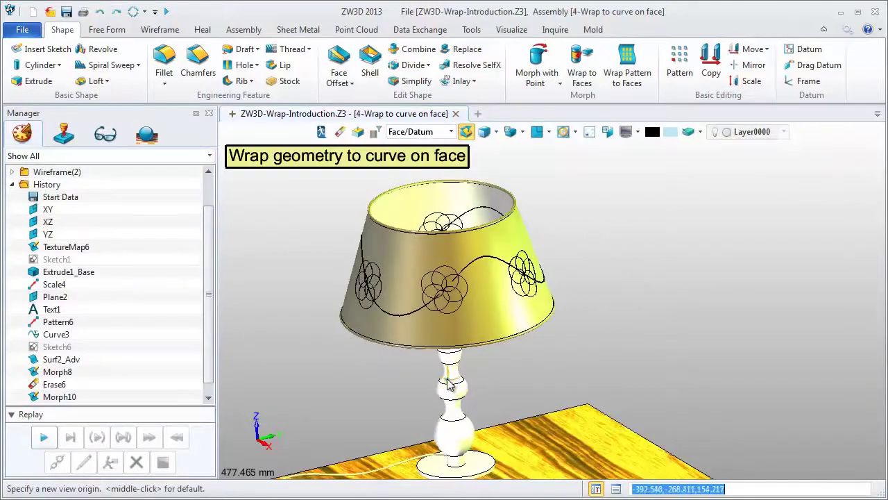
{"action": "middle_click_drag", "start_coordinate": [495, 386], "coordinate": [386, 440]}
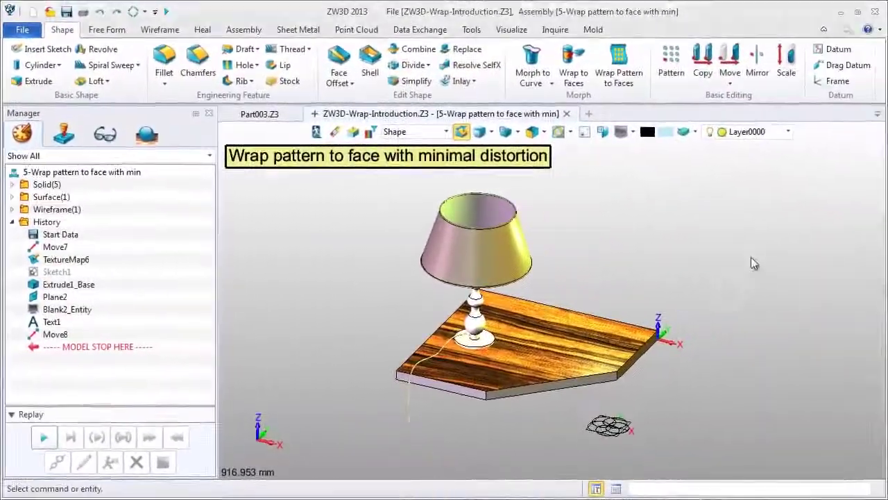
- Start a minimal-distortion Wrap Pattern to Faces with the flower motif as geometry, Plane2 as datum and the lampshade's outer face as destination
{"action": "left_click", "coordinate": [628, 80]}
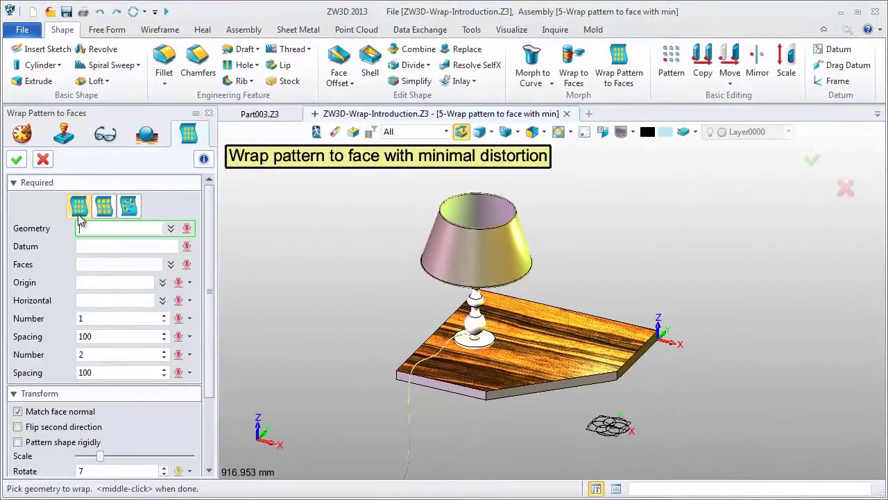
{"action": "left_click", "coordinate": [586, 428]}
{"action": "left_click", "coordinate": [632, 425]}
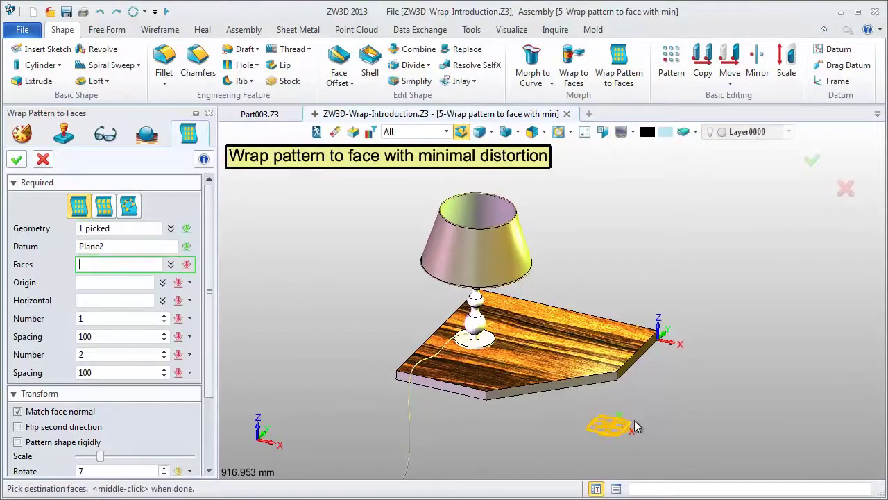
{"action": "left_click", "coordinate": [651, 331]}
{"action": "left_click", "coordinate": [458, 260]}
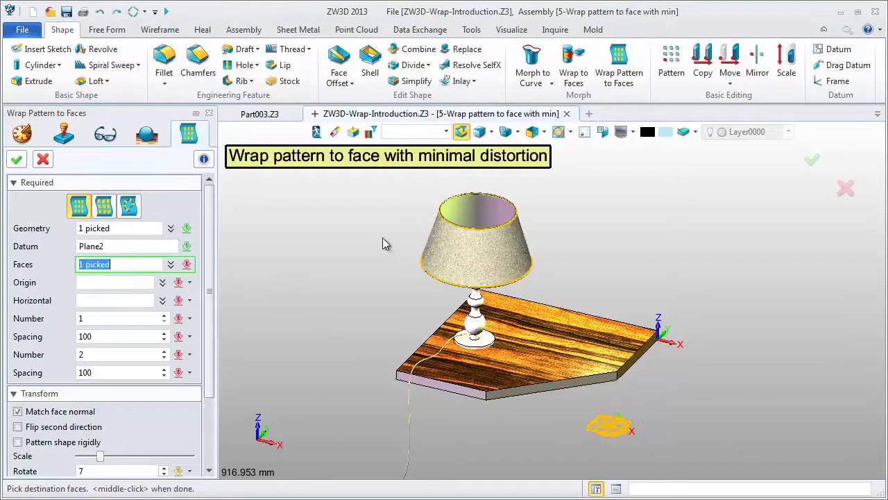
- Place the pattern origin near the lampshade's lower front edge and define the pattern's horizontal direction
{"action": "scroll", "coordinate": [379, 240], "scroll_direction": "up", "scroll_amount": 2}
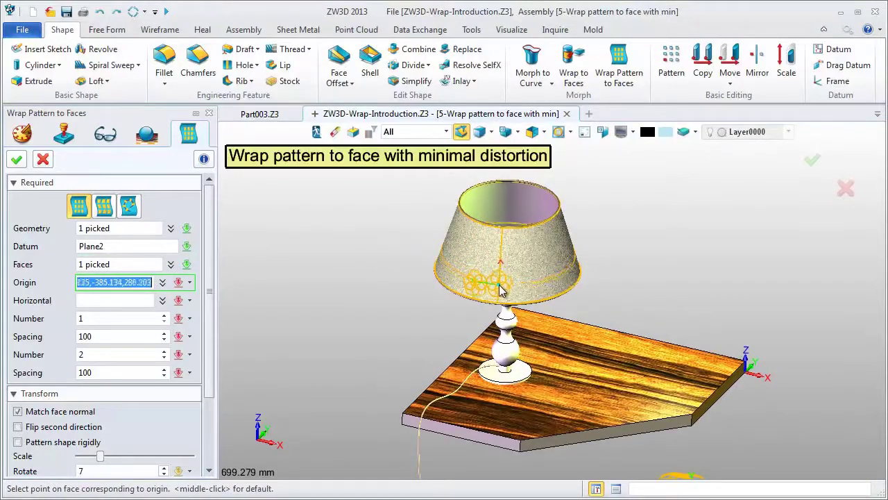
{"action": "left_click", "coordinate": [465, 290]}
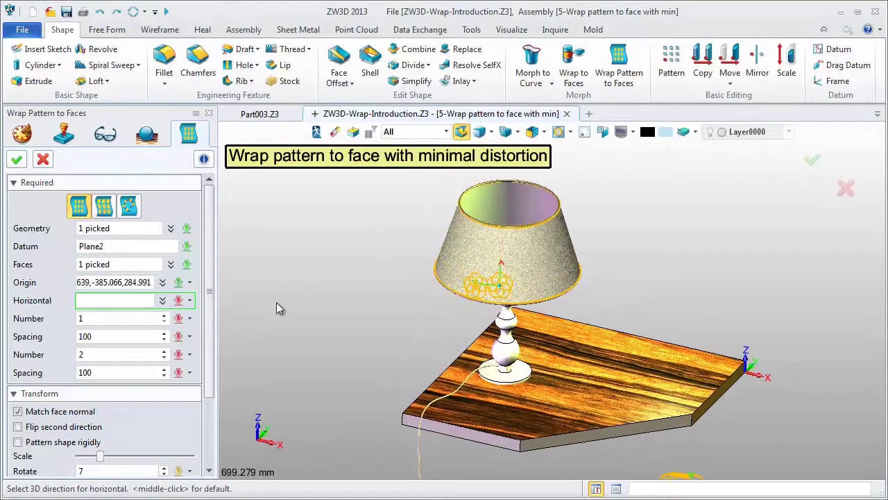
{"action": "middle_click", "coordinate": [111, 305]}
- Set the wrapped pattern to 3 instances at 125 mm spacing in the first direction and 2 at 120 mm in the second
{"action": "left_click", "coordinate": [116, 319]}
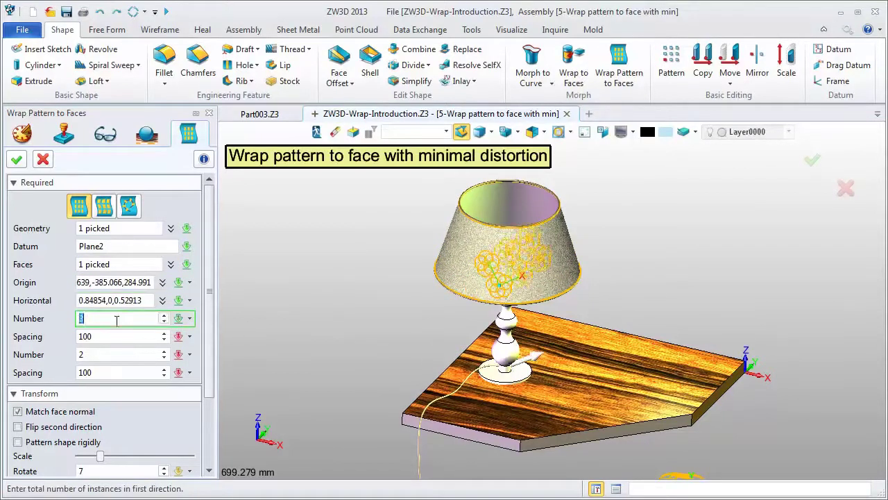
{"action": "type", "text": "3"}
{"action": "key", "text": "Return"}
{"action": "type", "text": "125"}
{"action": "key", "text": "Return"}
{"action": "type", "text": "2"}
{"action": "key", "text": "Return"}
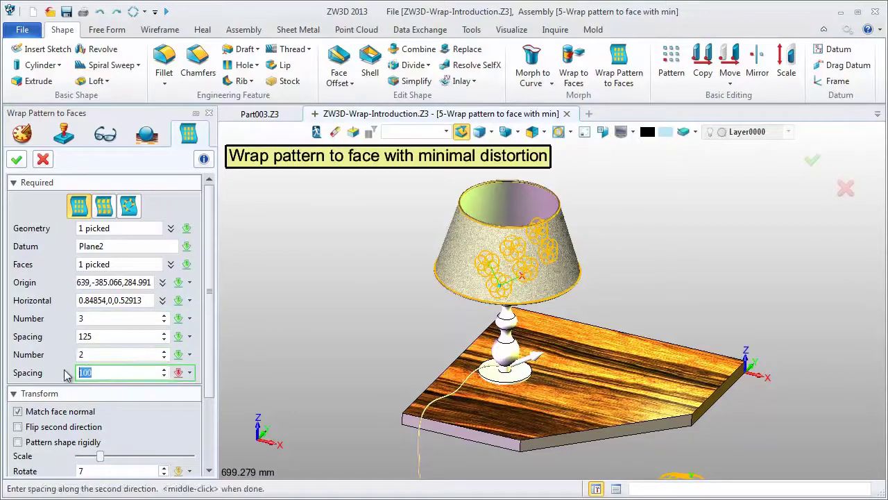
{"action": "key", "text": "Return"}
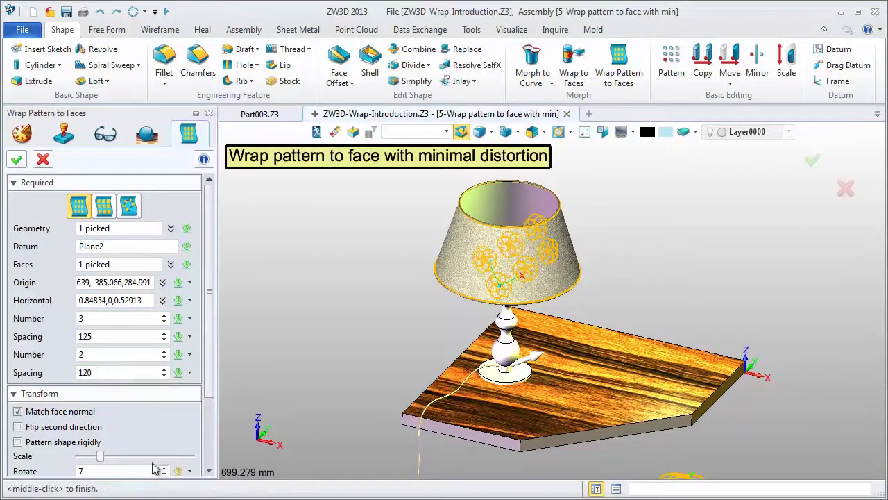
- Rotate the wrapped pattern by -8 degrees, reduce its scale slightly, and complete the wrap
{"action": "scroll", "coordinate": [154, 469], "scroll_direction": "down", "scroll_amount": 3}
{"action": "left_click", "coordinate": [102, 404]}
{"action": "scroll", "coordinate": [102, 403], "scroll_direction": "down", "scroll_amount": 4}
{"action": "left_click_drag", "start_coordinate": [102, 389], "coordinate": [100, 389]}
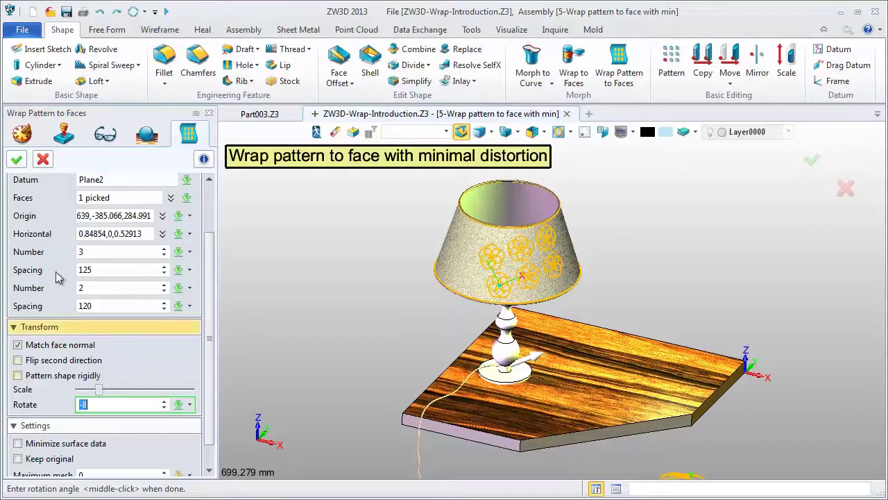
{"action": "left_click", "coordinate": [18, 160]}
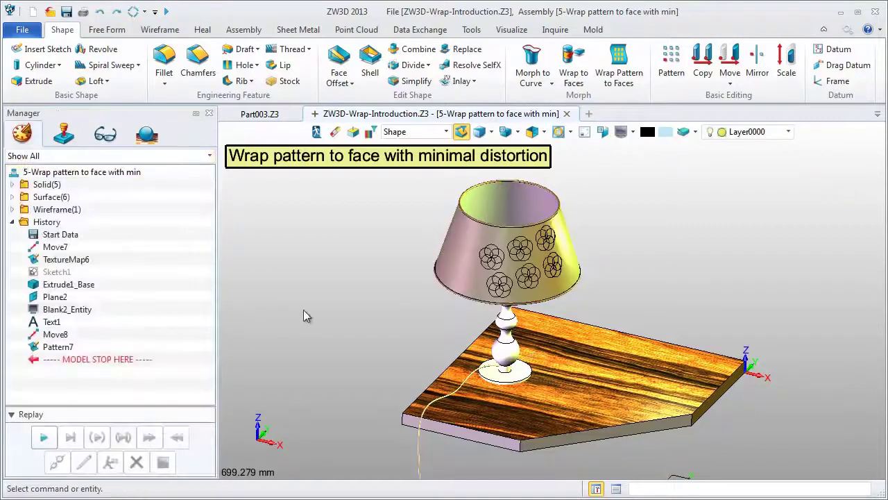
{"action": "scroll", "coordinate": [660, 282], "scroll_direction": "up", "scroll_amount": 2}
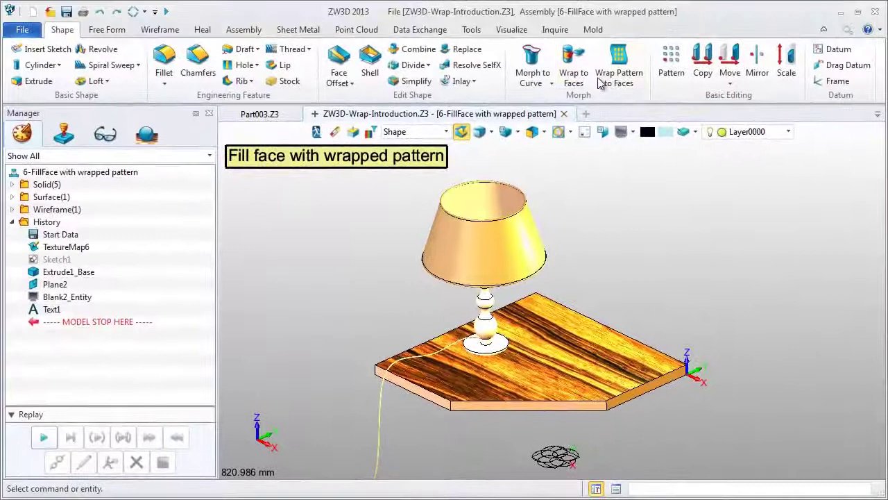
- Start a fill-face Wrap Pattern to Faces with the flower motif as geometry and Plane2 as datum
{"action": "left_click", "coordinate": [631, 71]}
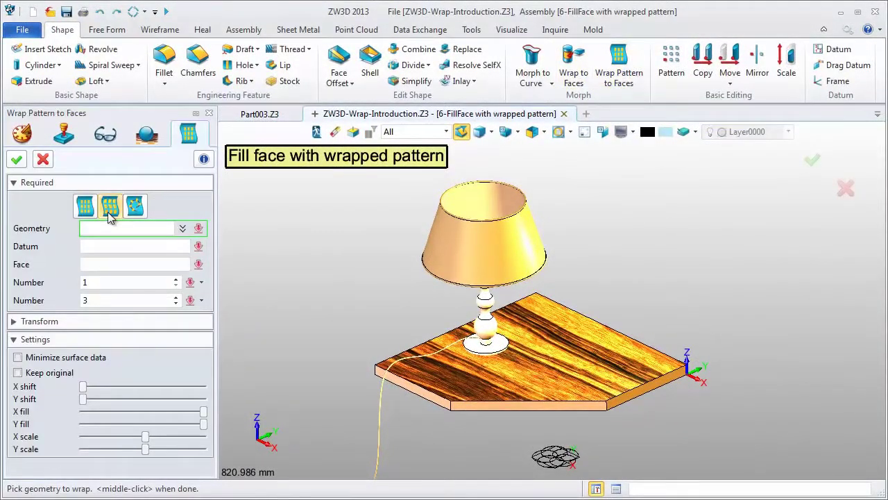
{"action": "left_click", "coordinate": [109, 214]}
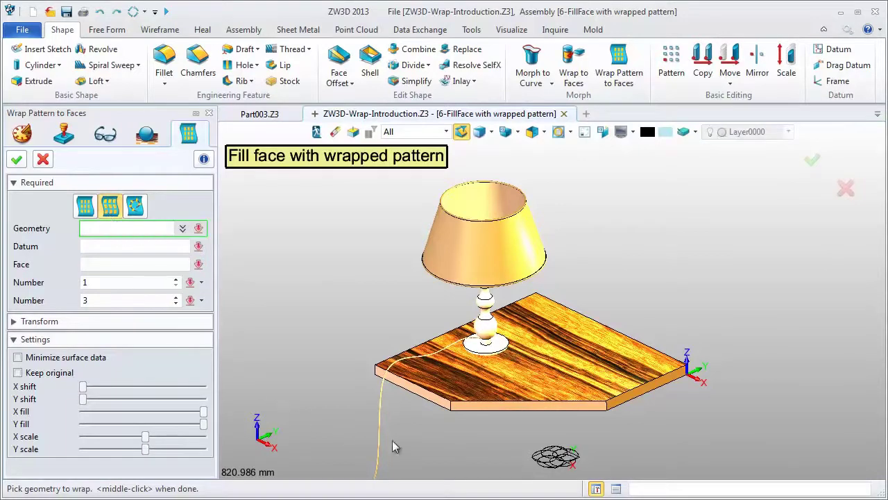
{"action": "left_click", "coordinate": [558, 458]}
{"action": "middle_click", "coordinate": [617, 442]}
{"action": "middle_click", "coordinate": [611, 450]}
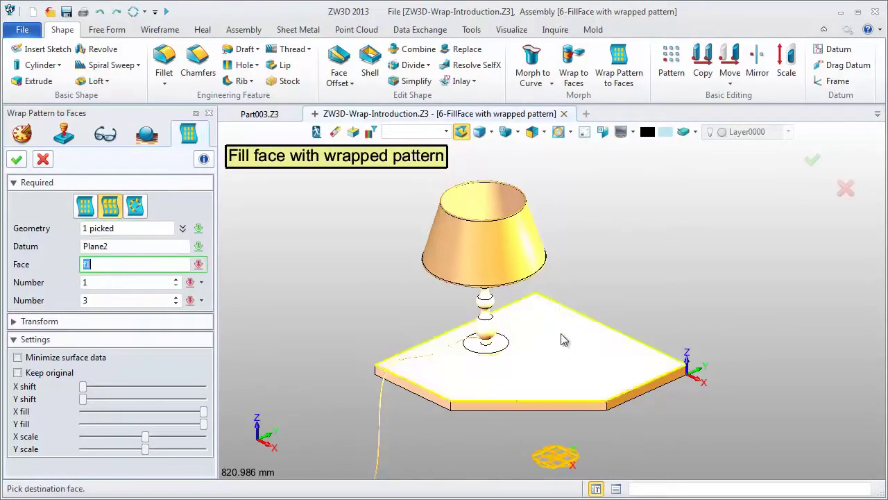
- Choose the lampshade's outer face as the wrap destination and set 3 instances in the first direction and 10 in the second
{"action": "left_click", "coordinate": [505, 261]}
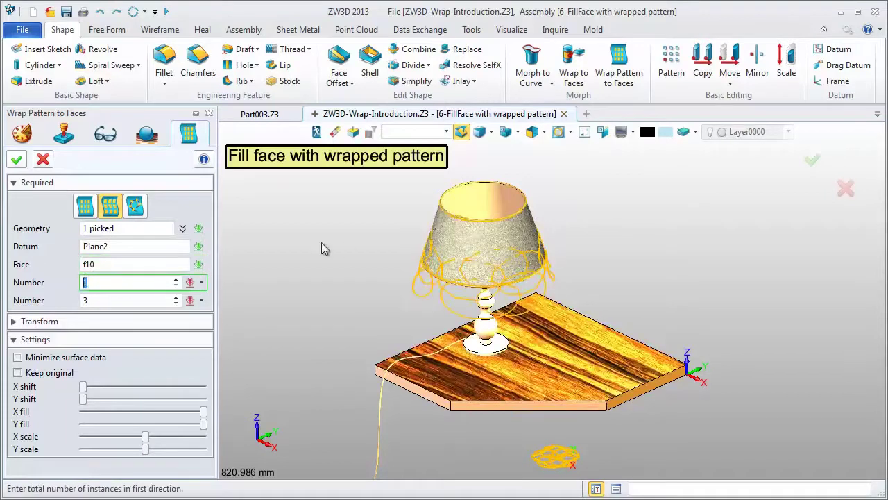
{"action": "scroll", "coordinate": [107, 283], "scroll_direction": "up", "scroll_amount": 1}
{"action": "scroll", "coordinate": [107, 283], "scroll_direction": "up", "scroll_amount": 1}
{"action": "left_click", "coordinate": [105, 299]}
{"action": "type", "text": "10"}
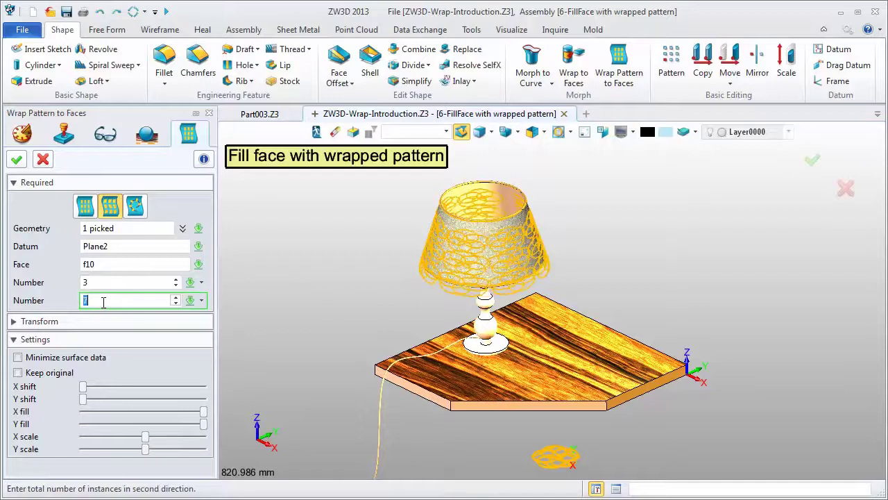
{"action": "key", "text": "Return"}
- Shift the flower pattern in X to nearly mid-range, reduce its X and Y scale slightly, and complete the face fill
{"action": "scroll", "coordinate": [397, 224], "scroll_direction": "up", "scroll_amount": 2}
{"action": "scroll", "coordinate": [347, 224], "scroll_direction": "up", "scroll_amount": 2}
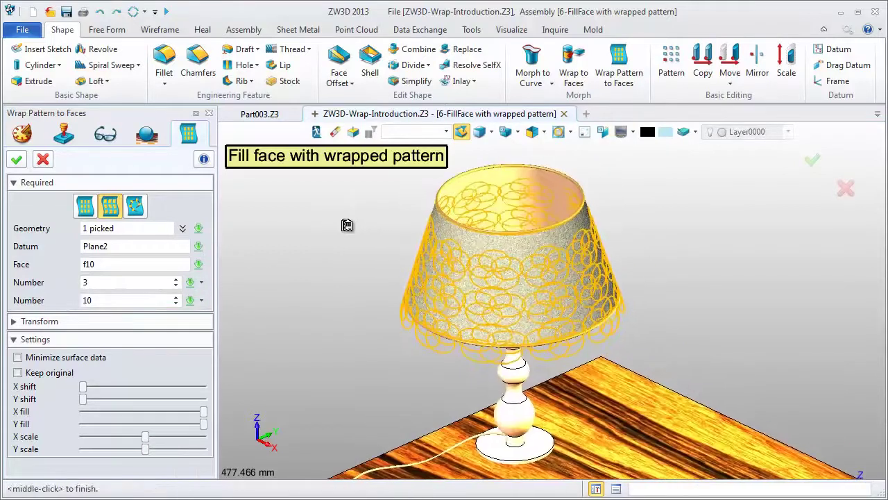
{"action": "left_click_drag", "start_coordinate": [82, 387], "coordinate": [138, 388]}
{"action": "left_click_drag", "start_coordinate": [145, 436], "coordinate": [132, 450]}
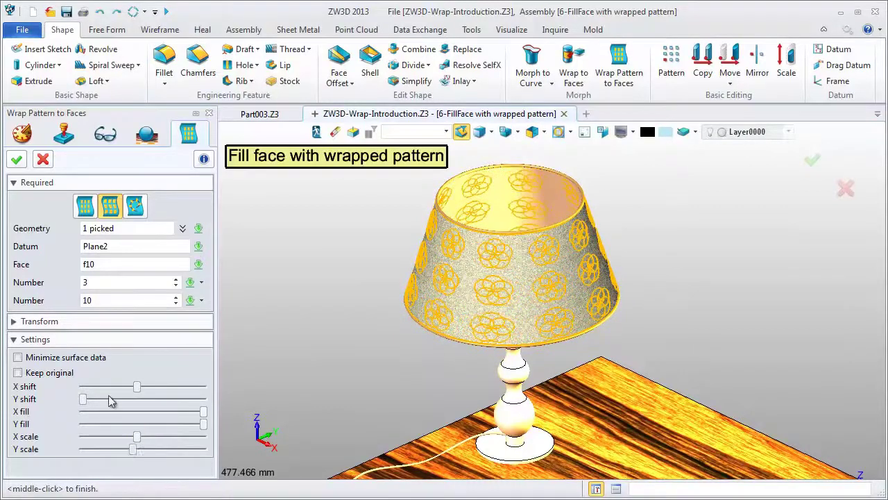
{"action": "middle_click", "coordinate": [269, 272]}
{"action": "scroll", "coordinate": [268, 270], "scroll_direction": "down", "scroll_amount": 1}
{"action": "scroll", "coordinate": [323, 323], "scroll_direction": "down", "scroll_amount": 1}
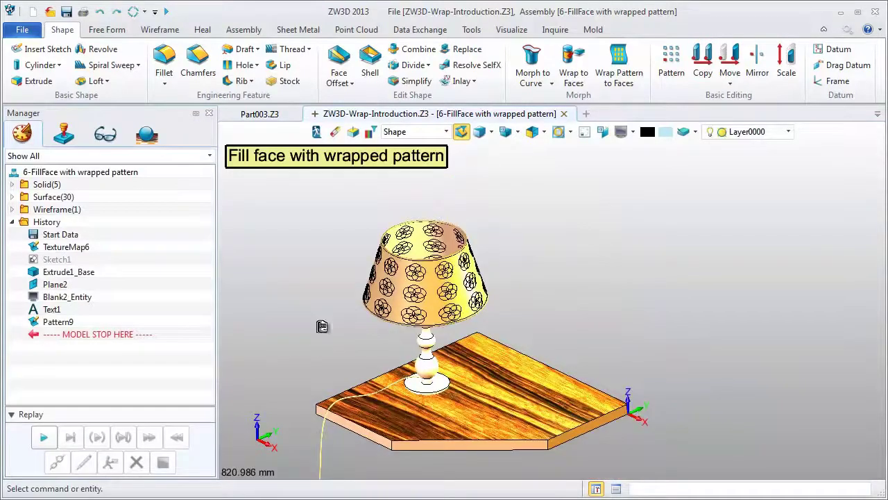
{"action": "middle_click_drag", "start_coordinate": [320, 327], "coordinate": [347, 310]}
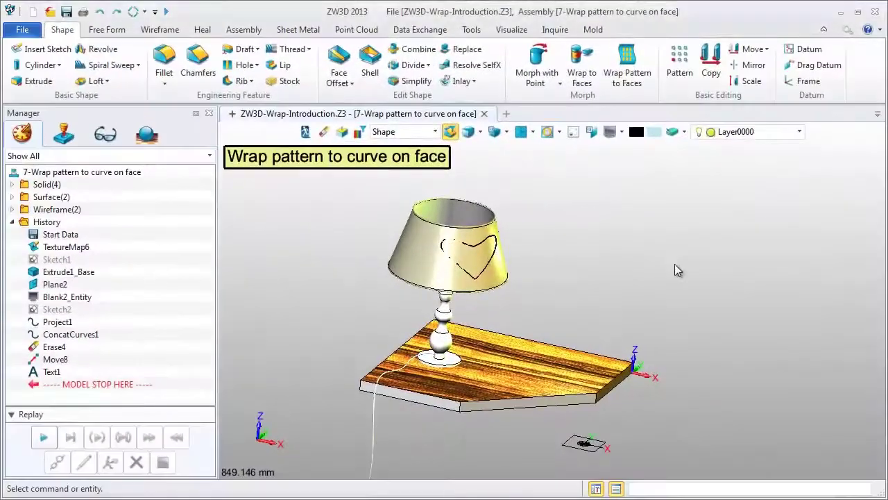
- Start a curve-based Wrap Pattern to Faces with the flower motif as geometry and Plane2 as datum
{"action": "left_click", "coordinate": [628, 69]}
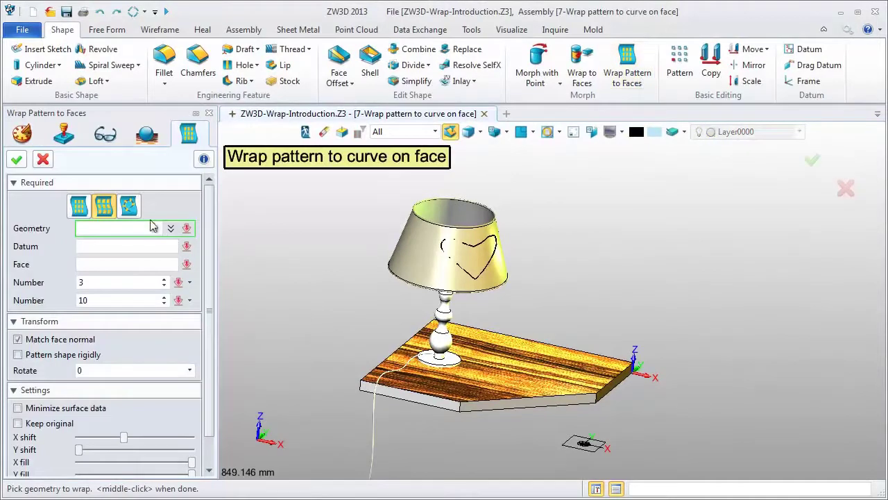
{"action": "left_click", "coordinate": [131, 212]}
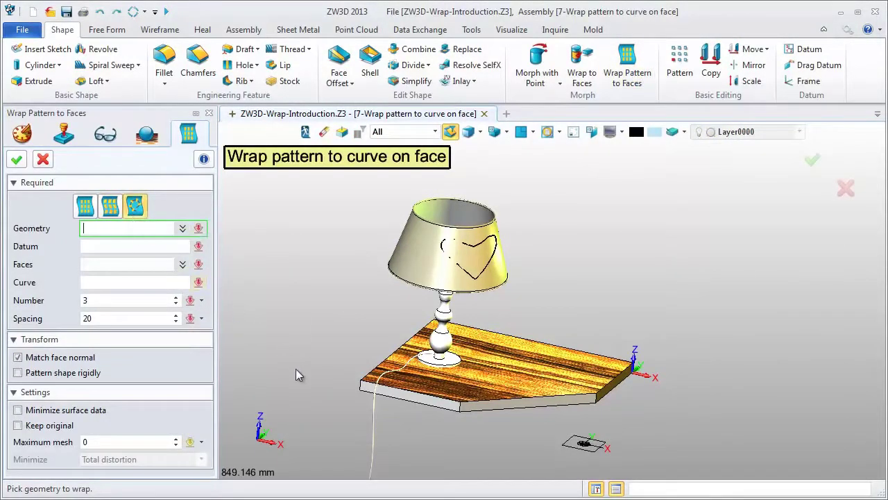
{"action": "left_click", "coordinate": [581, 448]}
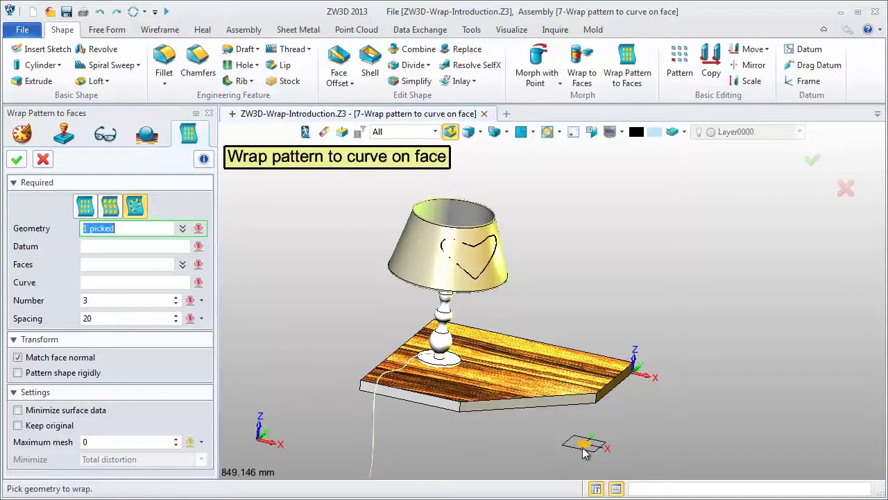
{"action": "scroll", "coordinate": [592, 454], "scroll_direction": "up", "scroll_amount": 1}
{"action": "middle_click", "coordinate": [676, 424]}
{"action": "left_click", "coordinate": [603, 440]}
- Choose the lampshade's outer face as the destination and the heart-shaped curve as the path for the wrapped pattern
{"action": "scroll", "coordinate": [652, 447], "scroll_direction": "down", "scroll_amount": 2}
{"action": "left_click", "coordinate": [535, 299]}
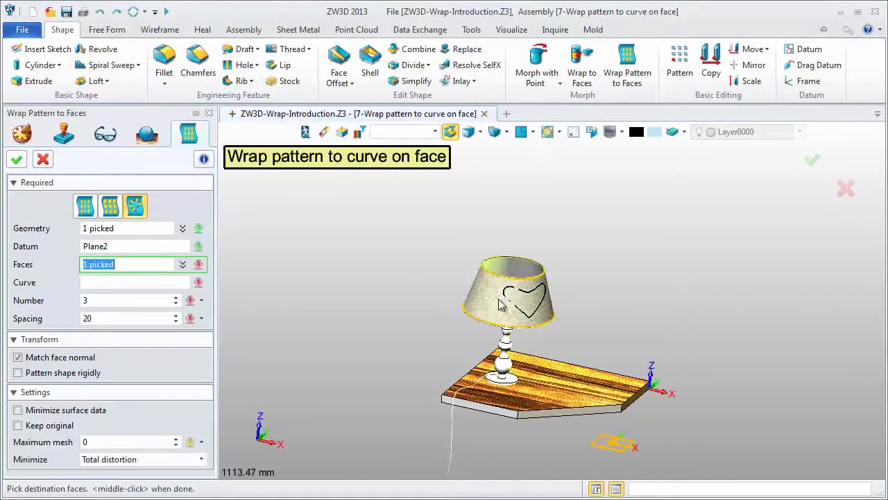
{"action": "scroll", "coordinate": [531, 297], "scroll_direction": "up", "scroll_amount": 3}
{"action": "left_click", "coordinate": [519, 283]}
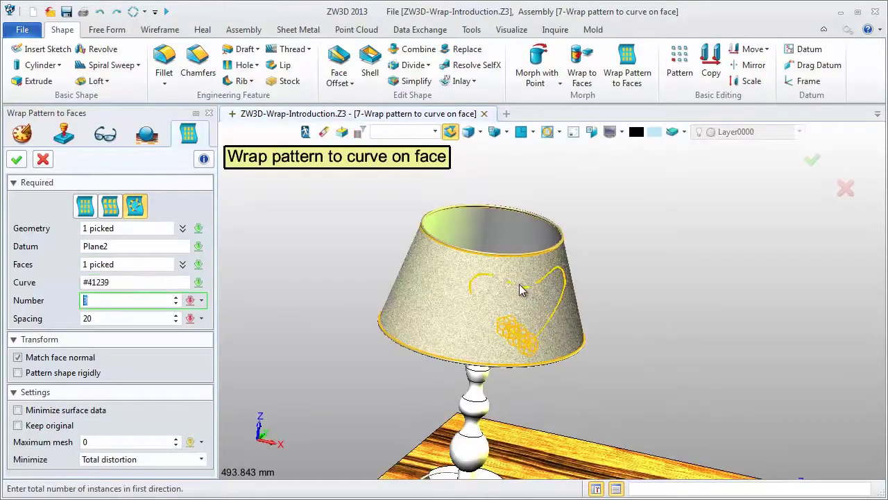
- Set the pattern along the heart curve to 10 instances at 43 mm spacing and complete the wrap
{"action": "key", "text": "BackSpace"}
{"action": "type", "text": "10"}
{"action": "left_click", "coordinate": [108, 318]}
{"action": "scroll", "coordinate": [109, 318], "scroll_direction": "up", "scroll_amount": 6}
{"action": "right_click_drag", "start_coordinate": [288, 326], "coordinate": [280, 339]}
{"action": "scroll", "coordinate": [280, 338], "scroll_direction": "up", "scroll_amount": 3}
{"action": "left_click", "coordinate": [112, 319]}
{"action": "scroll", "coordinate": [111, 319], "scroll_direction": "up", "scroll_amount": 15}
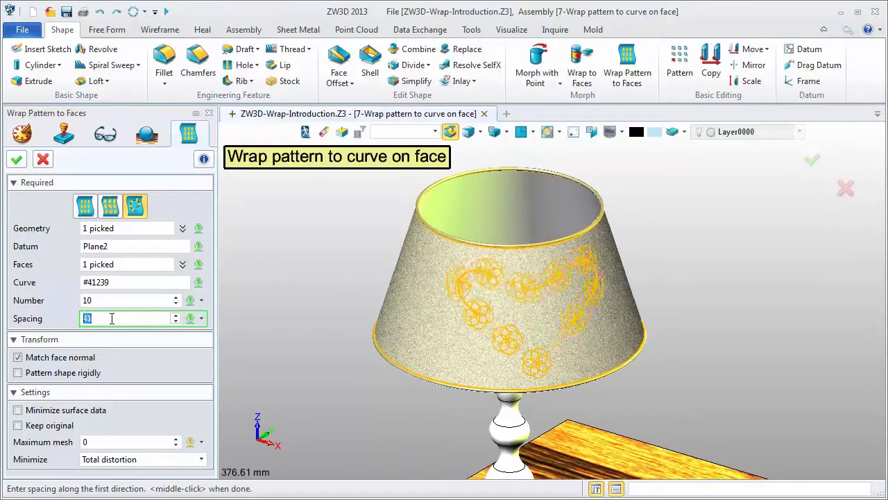
{"action": "left_click", "coordinate": [18, 160]}
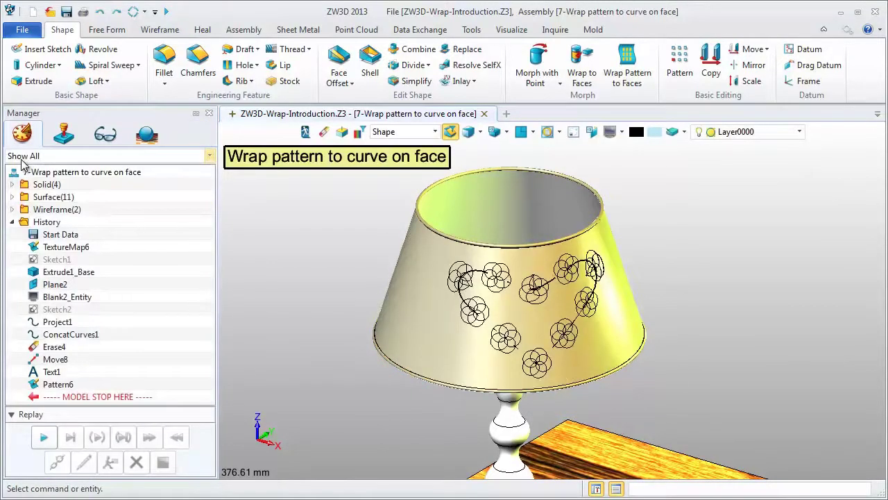
- Redefine the heart-curve flower pattern with the Pattern shape rigidly option turned on
{"action": "right_click", "coordinate": [320, 251]}
{"action": "left_click", "coordinate": [326, 239]}
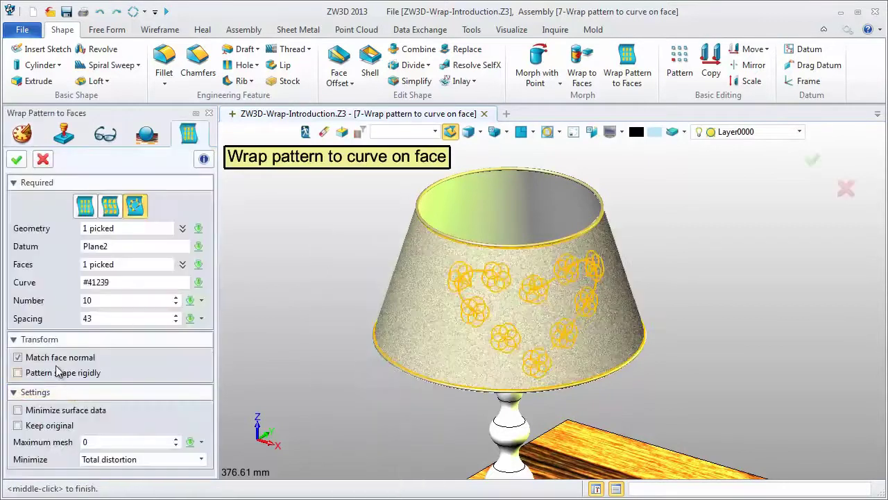
{"action": "left_click", "coordinate": [18, 373]}
{"action": "left_click", "coordinate": [18, 160]}
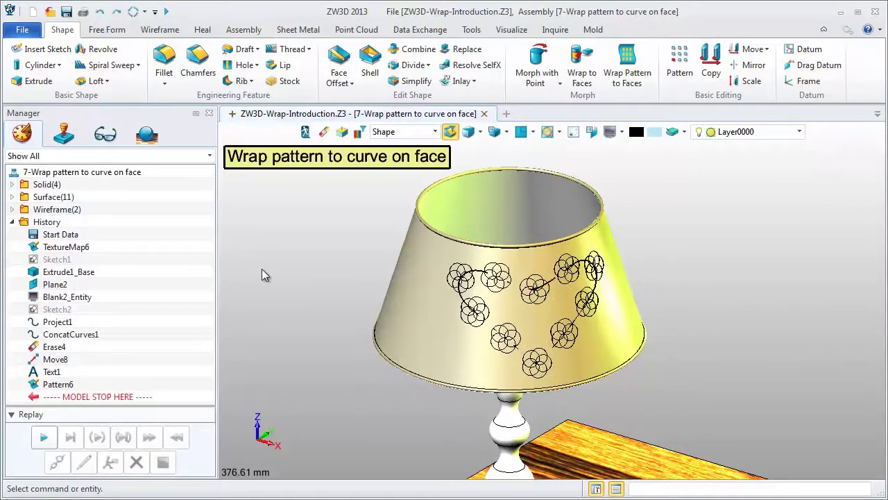
- Blank the heart-shaped curve on the lampshade using the Curve selection filter, and fit the whole lamp in view
{"action": "key", "text": "Delete"}
{"action": "left_click", "coordinate": [610, 131]}
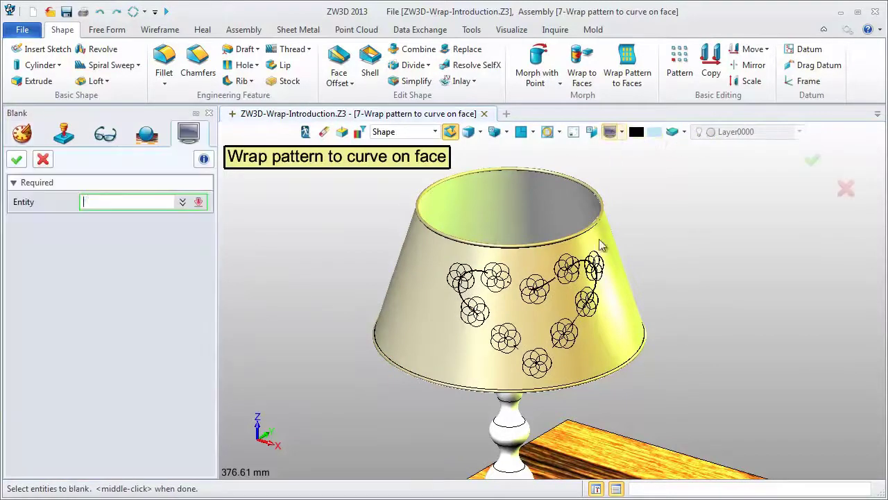
{"action": "left_click", "coordinate": [435, 131]}
{"action": "left_click", "coordinate": [384, 207]}
{"action": "left_click", "coordinate": [482, 281]}
{"action": "middle_click", "coordinate": [329, 278]}
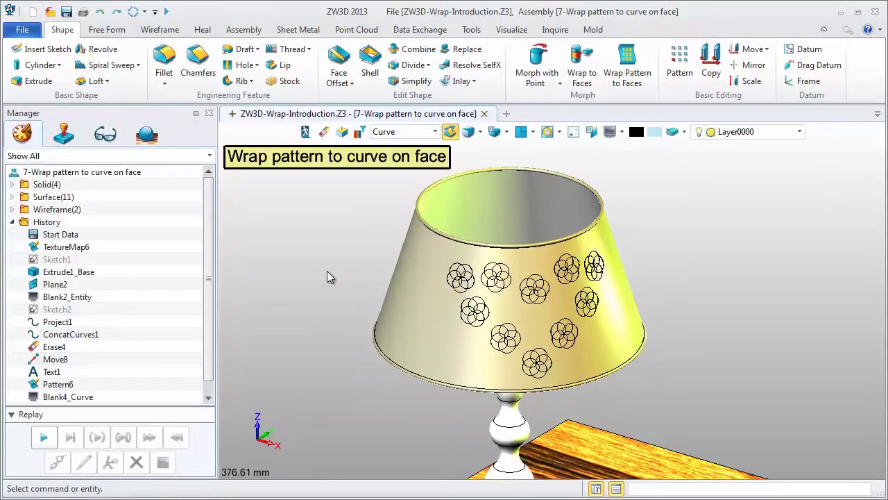
{"action": "key", "text": "ctrl+a"}
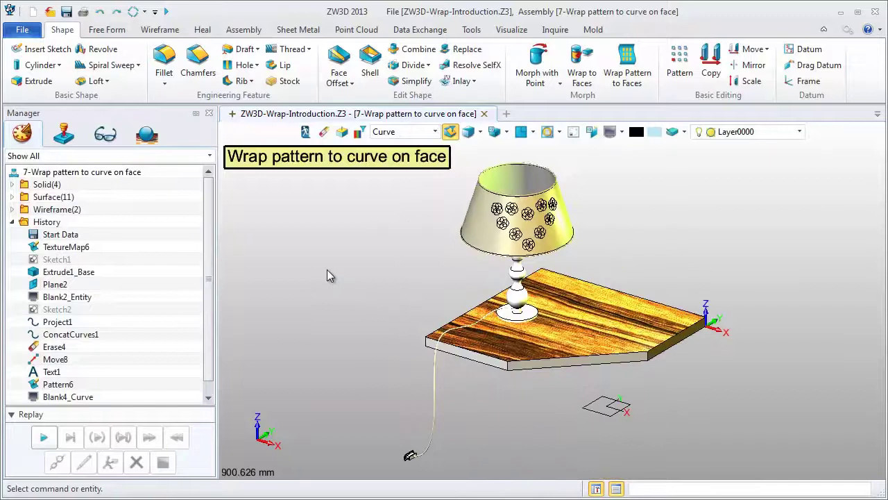